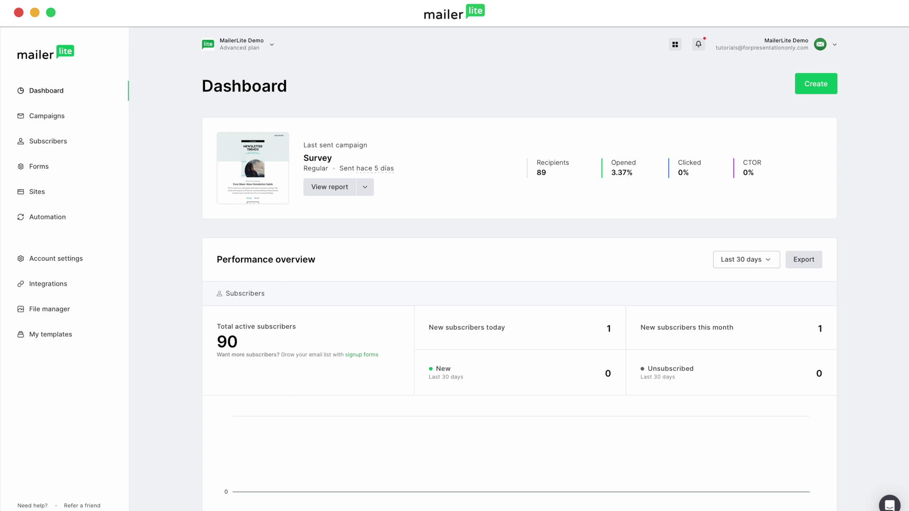
Go to Campaigns and start a new campaign to reach the Regular, A/B split, RSS and Auto resend type choices.
{"action": "left_click", "coordinate": [824, 88]}
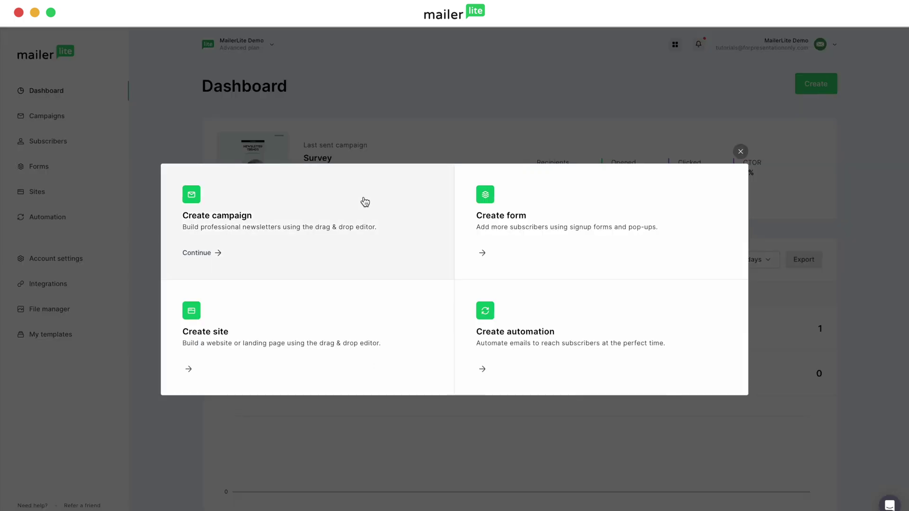
{"action": "left_click", "coordinate": [740, 151]}
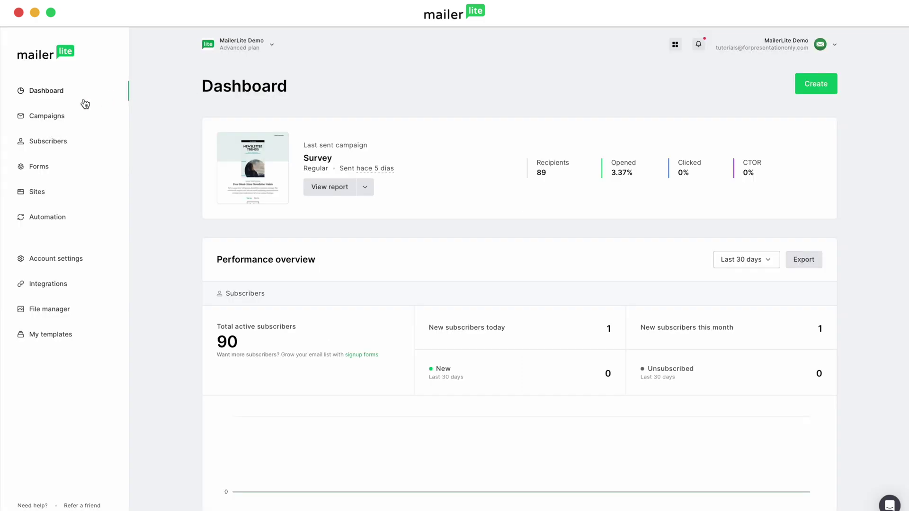
{"action": "left_click", "coordinate": [62, 116]}
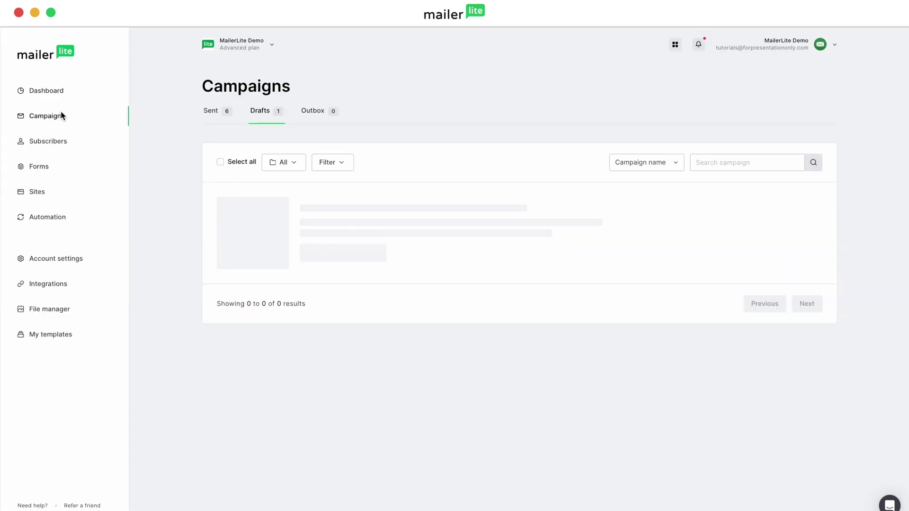
{"action": "left_click", "coordinate": [822, 86]}
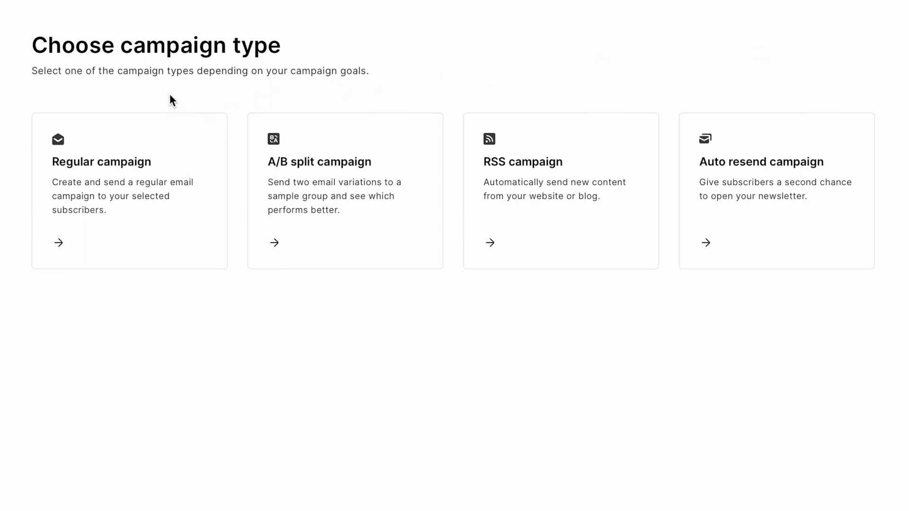
Choose a Regular campaign and name it 'Cookbook launch'.
{"action": "left_click", "coordinate": [172, 188]}
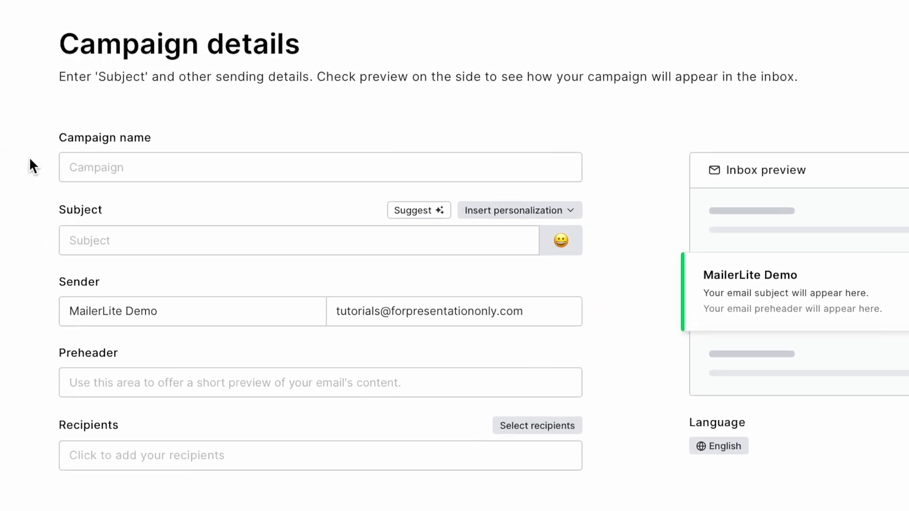
{"action": "left_click", "coordinate": [83, 165]}
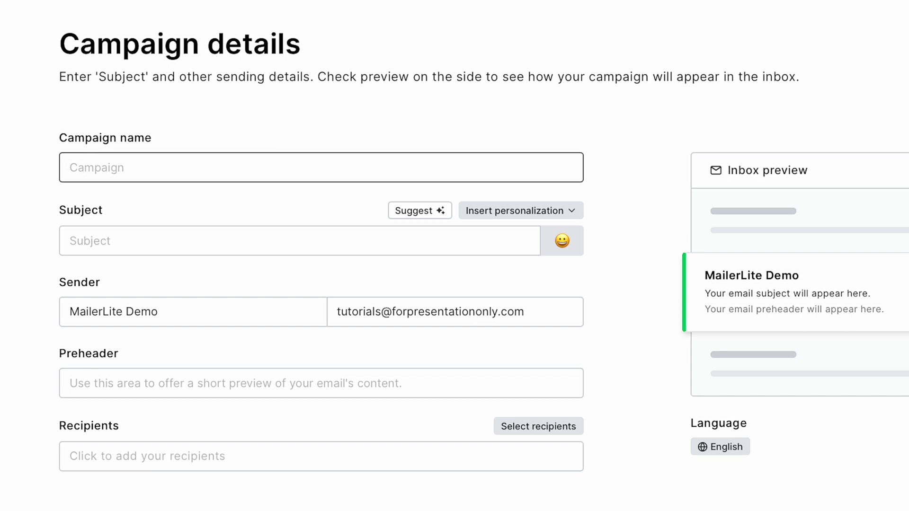
{"action": "type", "text": "Cookbook launch"}
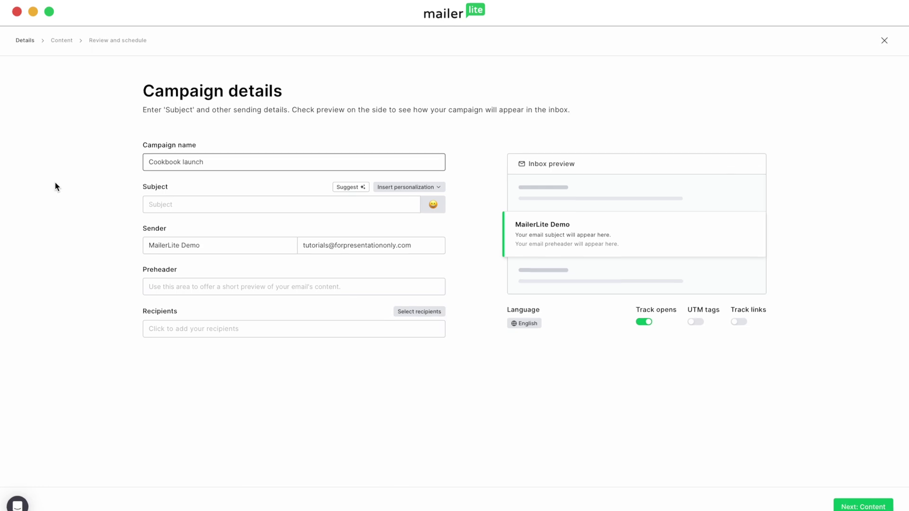
Generate Friendly, Announcement-type AI subject suggestions for a cookbook launch and insert the last one.
{"action": "left_click", "coordinate": [350, 188]}
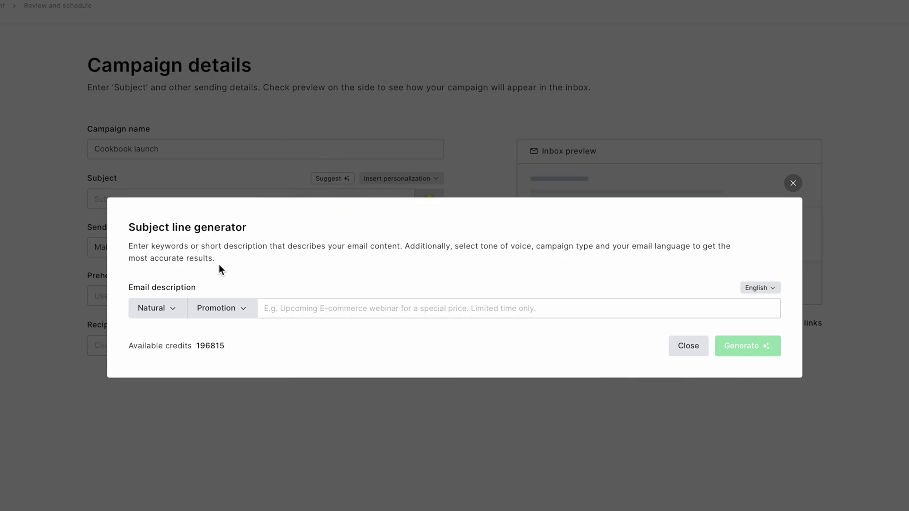
{"action": "left_click", "coordinate": [181, 314]}
{"action": "left_click", "coordinate": [159, 402]}
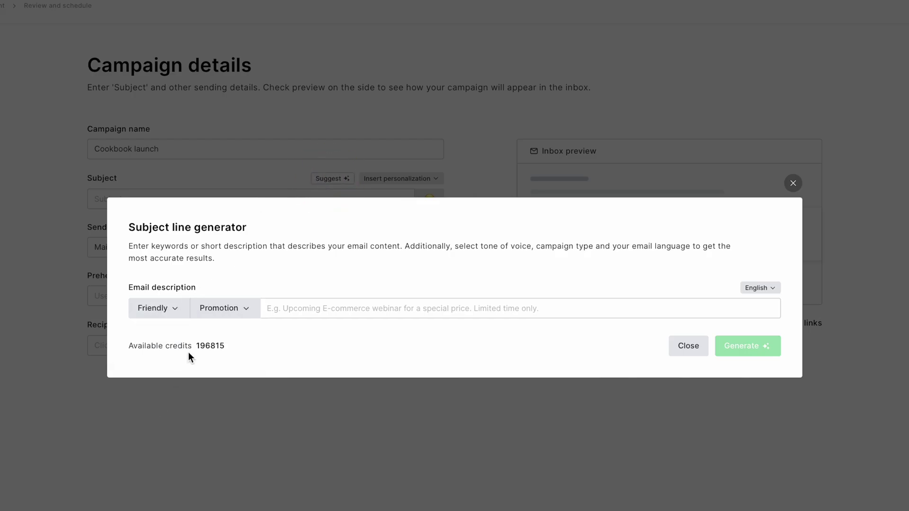
{"action": "left_click", "coordinate": [238, 313]}
{"action": "left_click", "coordinate": [236, 368]}
{"action": "left_click", "coordinate": [330, 308]}
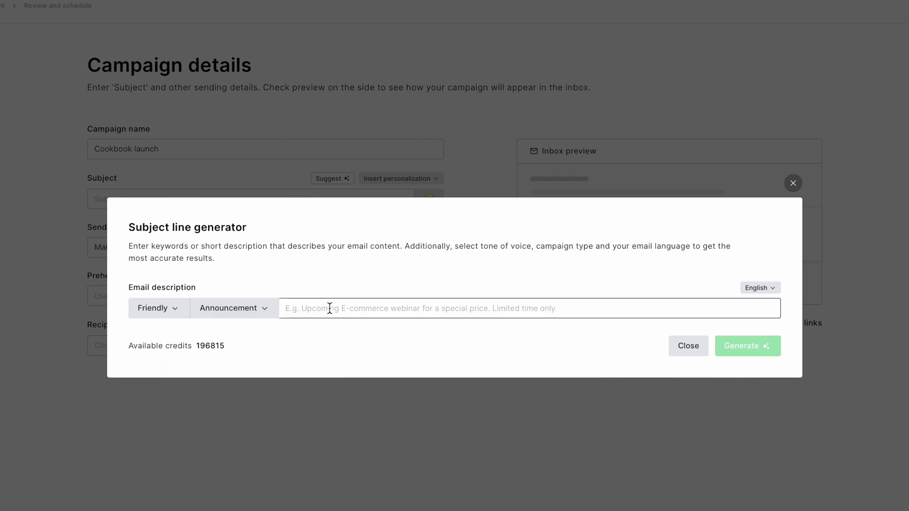
{"action": "type", "text": "Create a title celebrating a cookbook launch"}
{"action": "left_click", "coordinate": [744, 347]}
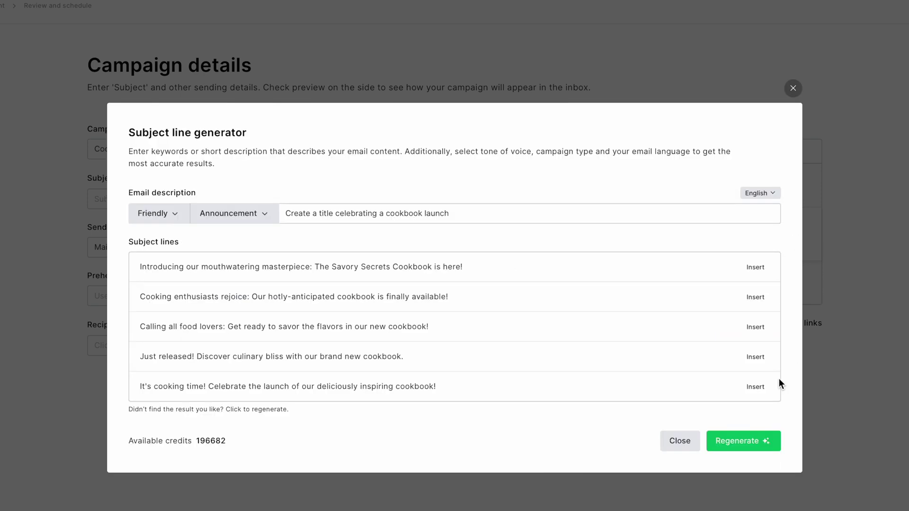
{"action": "left_click", "coordinate": [756, 387]}
Personalize the subject with ', {$name}' and add a drooling face emoji at the end.
{"action": "left_click", "coordinate": [155, 198]}
{"action": "type", "text": ", {$name}! Celebrate the launch of our deliciously inspiring cookbook"}
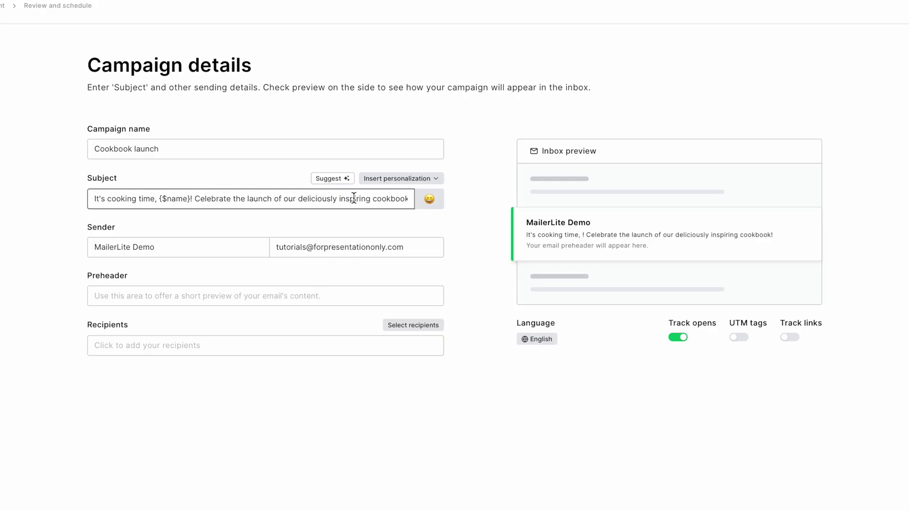
{"action": "left_click", "coordinate": [386, 199]}
{"action": "left_click", "coordinate": [429, 199]}
{"action": "left_click", "coordinate": [352, 367]}
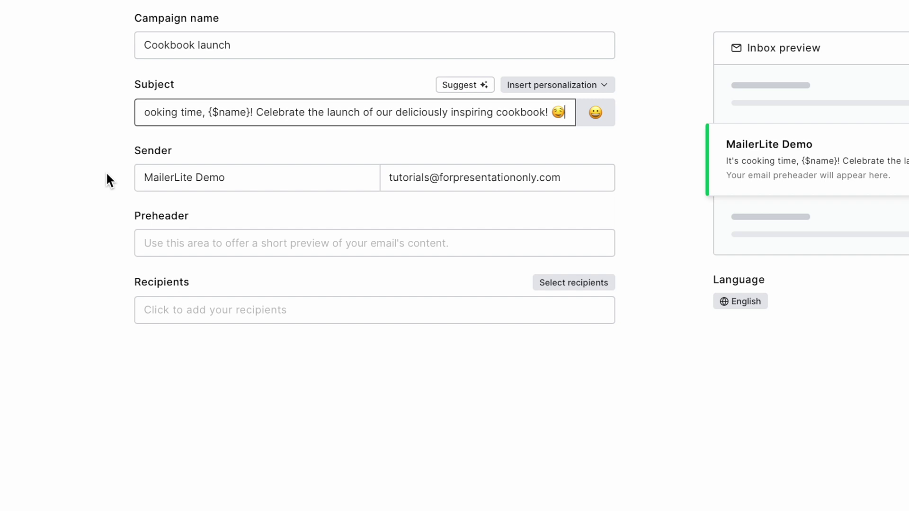
{"action": "left_click", "coordinate": [153, 244]}
Enter the preheader 'We've planned this launch for months! Thanks for your amazing support' and select the Cookbook segment as recipients.
{"action": "type", "text": "We"}
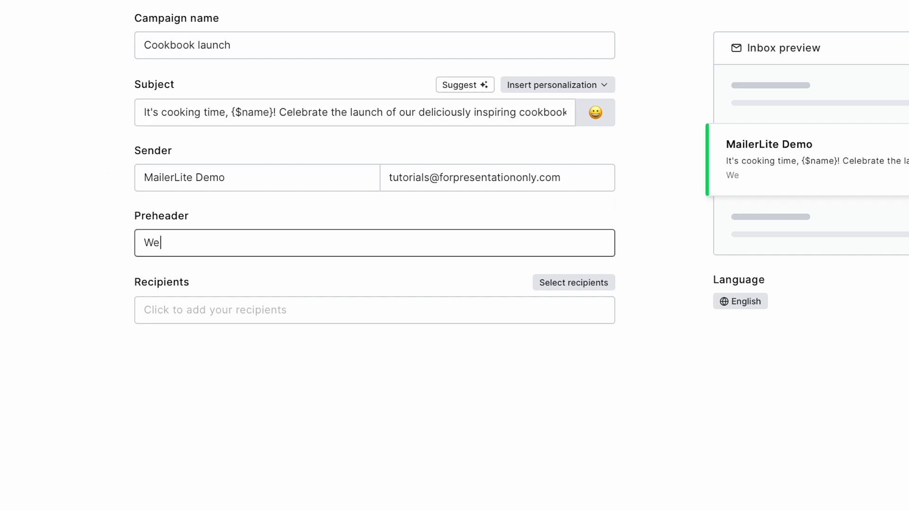
{"action": "type", "text": "'ve planned this launch for months! Thanks for your amazing support!"}
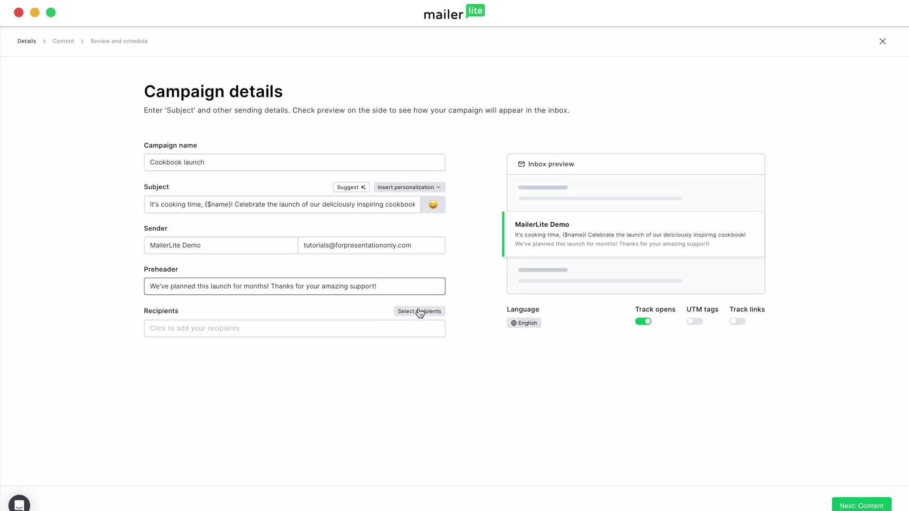
{"action": "left_click", "coordinate": [420, 312]}
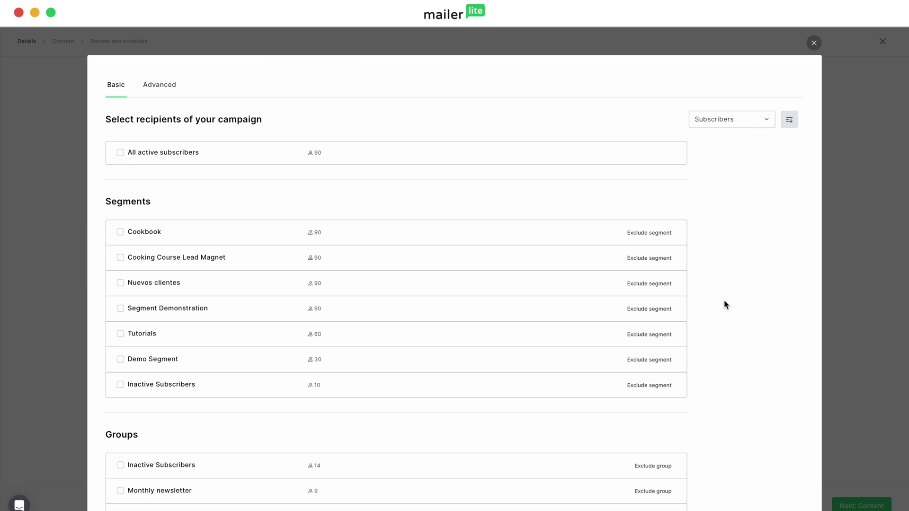
{"action": "scroll", "coordinate": [726, 304], "scroll_direction": "down", "scroll_amount": 3}
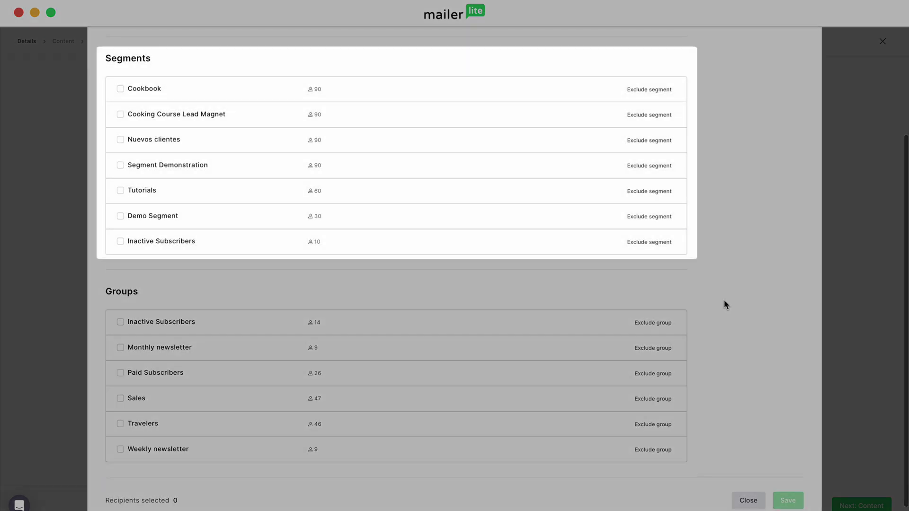
{"action": "scroll", "coordinate": [726, 304], "scroll_direction": "up", "scroll_amount": 3}
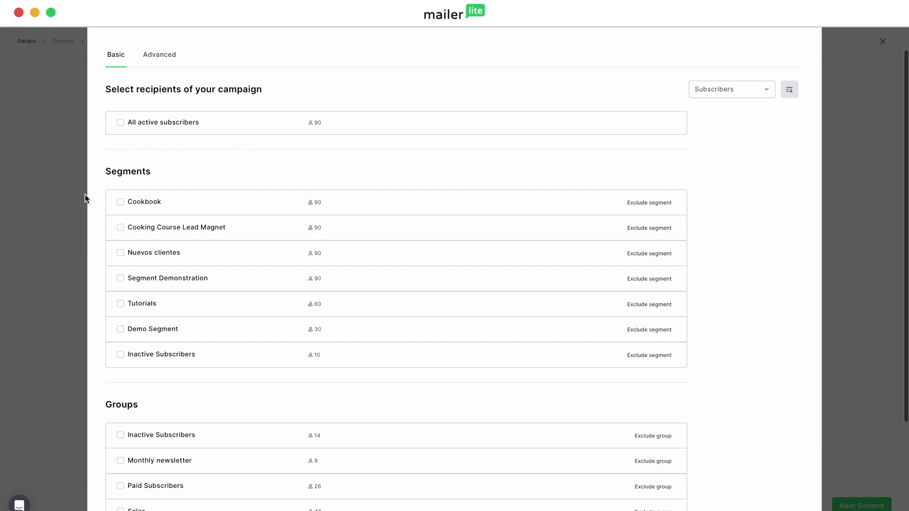
{"action": "left_click", "coordinate": [120, 202]}
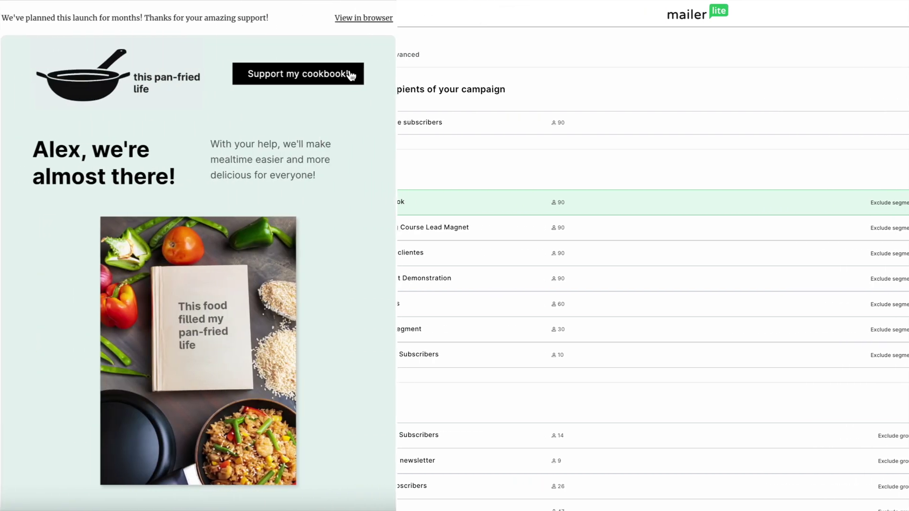
{"action": "left_click", "coordinate": [353, 75]}
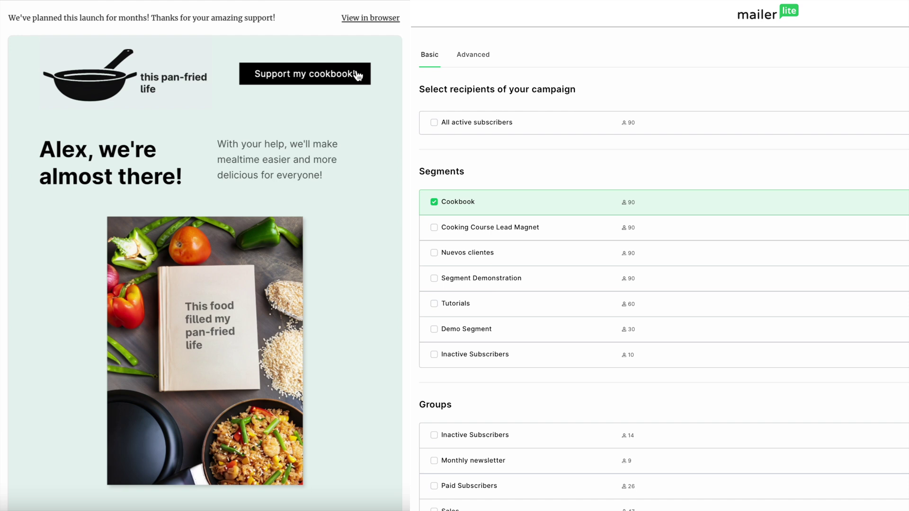
{"action": "scroll", "coordinate": [791, 233], "scroll_direction": "down", "scroll_amount": 3}
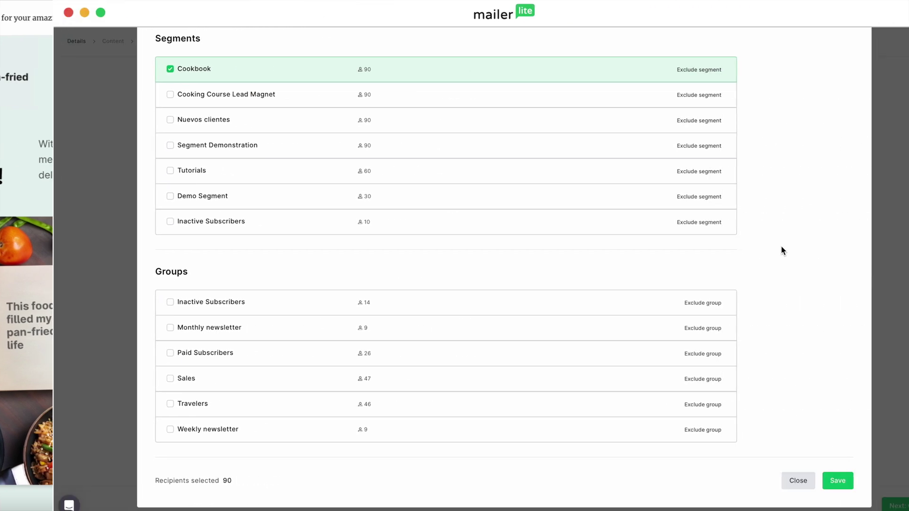
{"action": "left_click", "coordinate": [852, 480]}
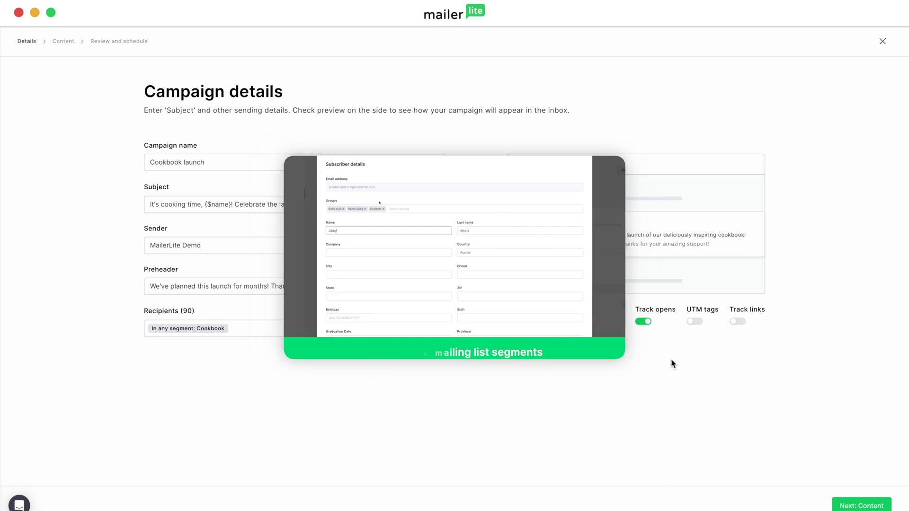
Switch on UTM tags and link tracking for the campaign.
{"action": "left_click", "coordinate": [670, 318]}
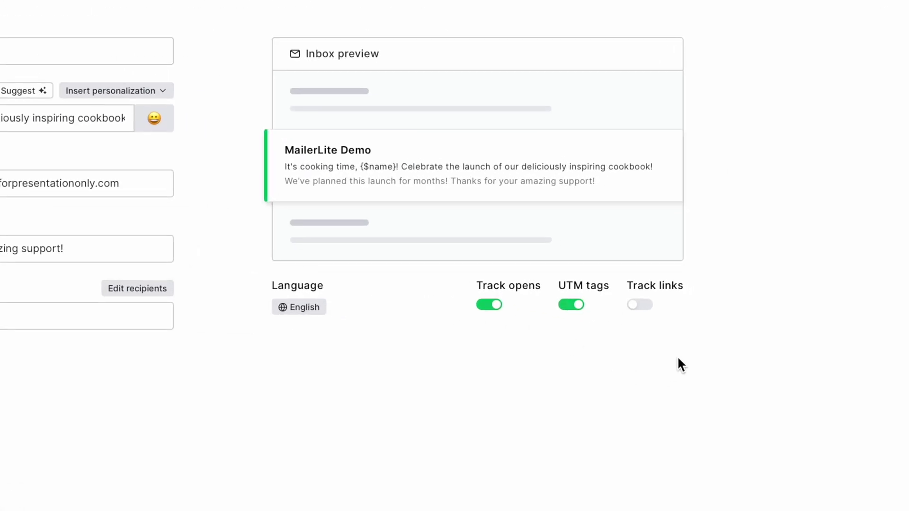
{"action": "left_click", "coordinate": [644, 306]}
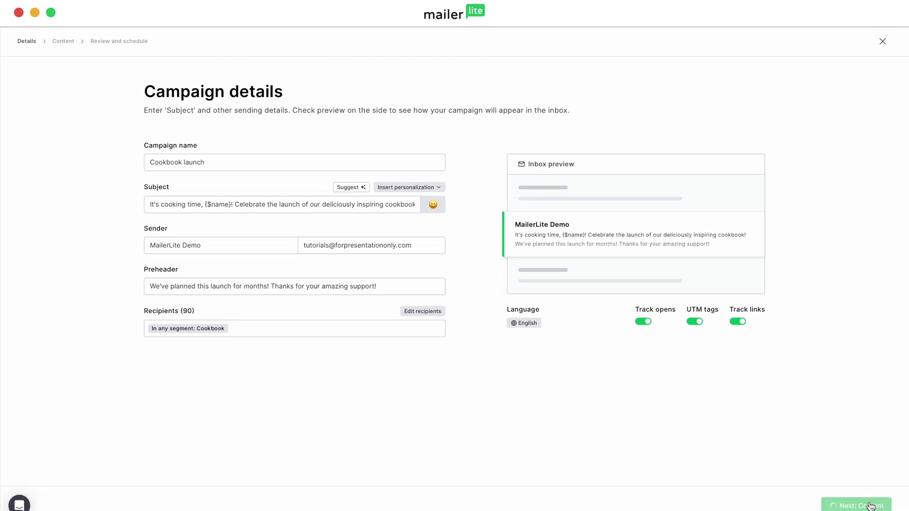
{"action": "left_click", "coordinate": [863, 503]}
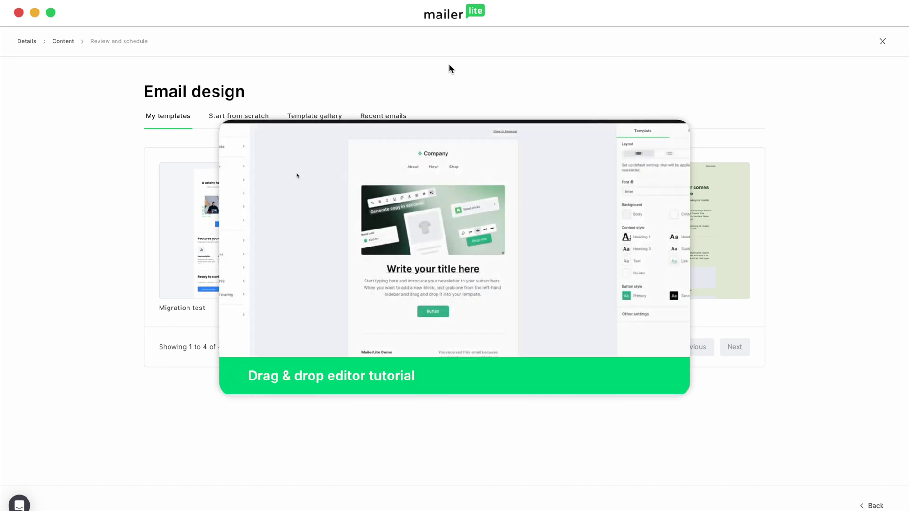
Pick the Book release design from the Template gallery's next page.
{"action": "left_click", "coordinate": [314, 116]}
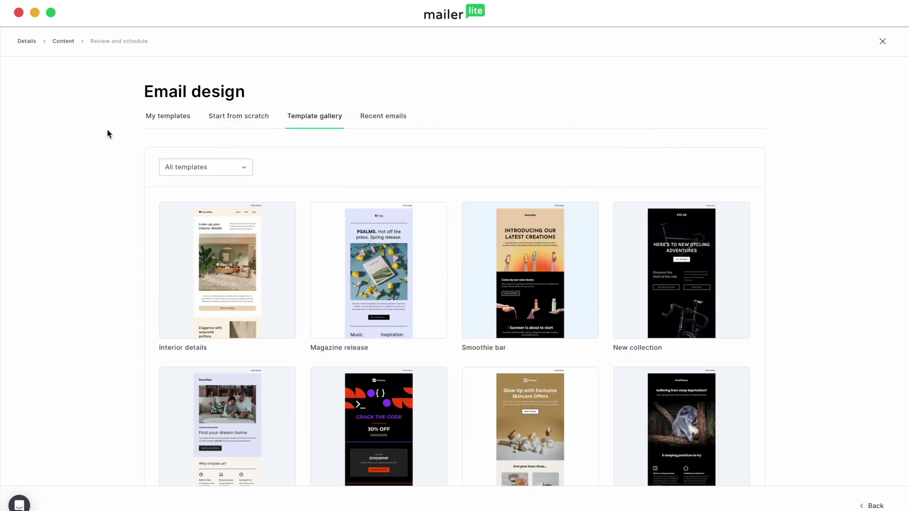
{"action": "scroll", "coordinate": [72, 330], "scroll_direction": "down", "scroll_amount": 5}
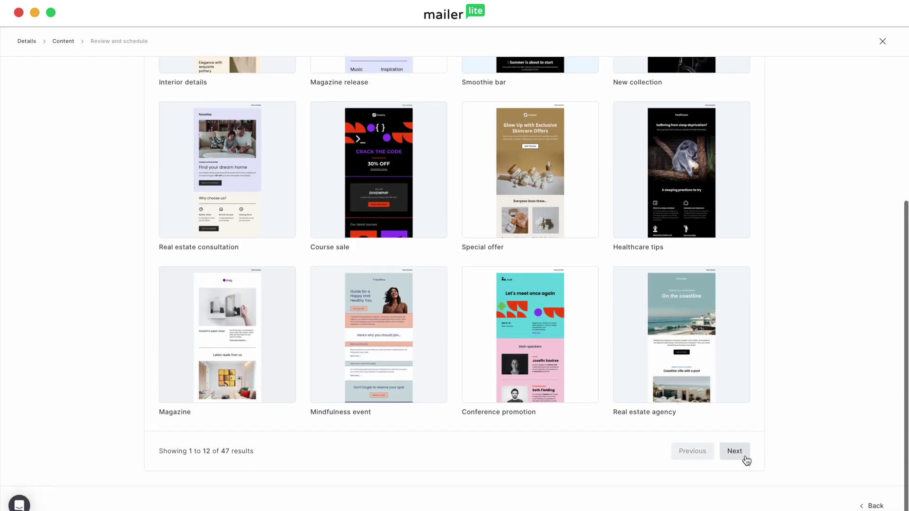
{"action": "left_click", "coordinate": [744, 457]}
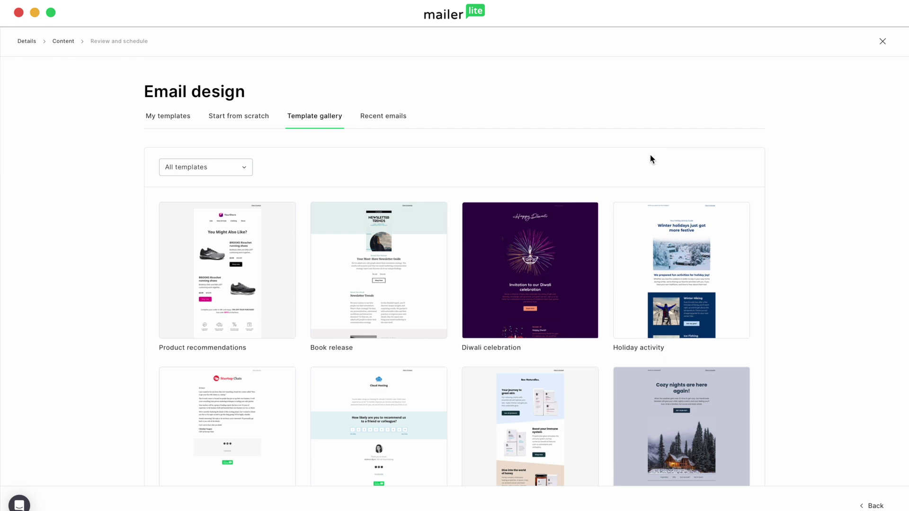
{"action": "mouse_move", "coordinate": [384, 246]}
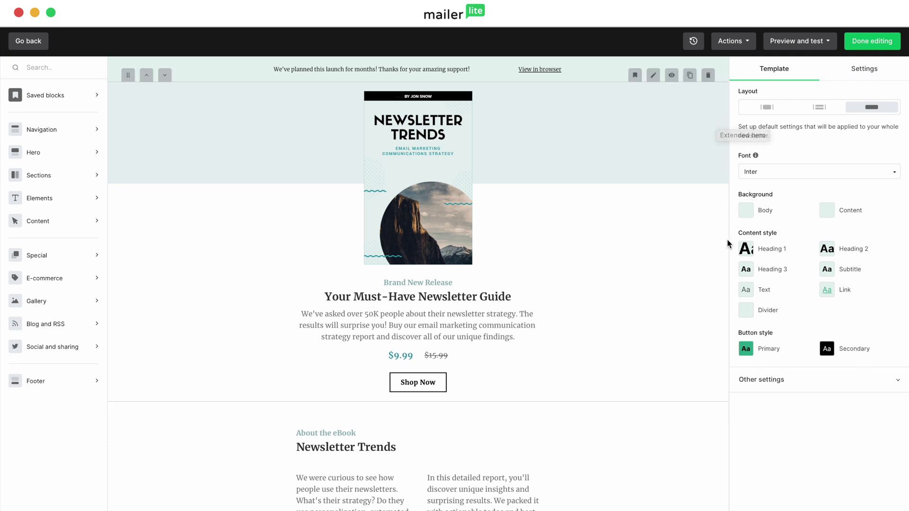
Clear the template's content blocks and place a Logo + Button navigation header above the footer.
{"action": "scroll", "coordinate": [516, 334], "scroll_direction": "down", "scroll_amount": 7}
{"action": "left_click", "coordinate": [522, 123]}
{"action": "key", "text": "Escape"}
{"action": "scroll", "coordinate": [542, 94], "scroll_direction": "down", "scroll_amount": 20}
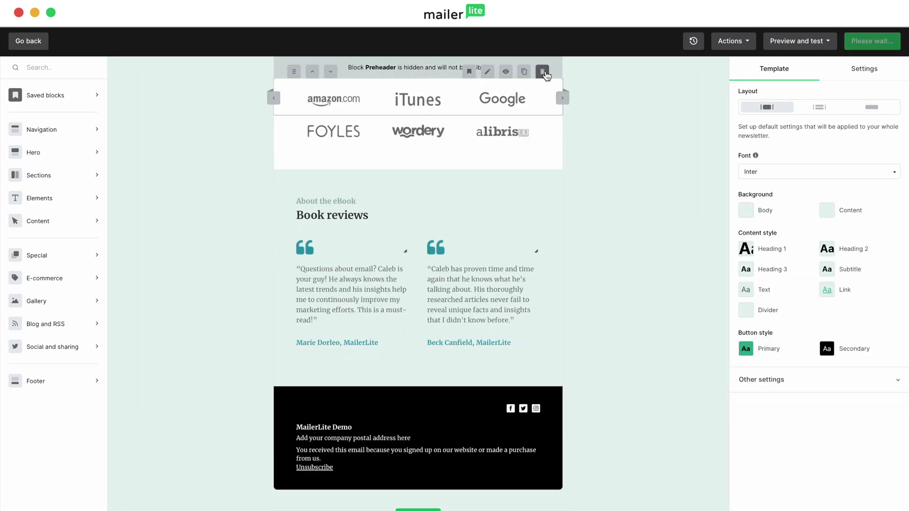
{"action": "scroll", "coordinate": [540, 80], "scroll_direction": "down", "scroll_amount": 6}
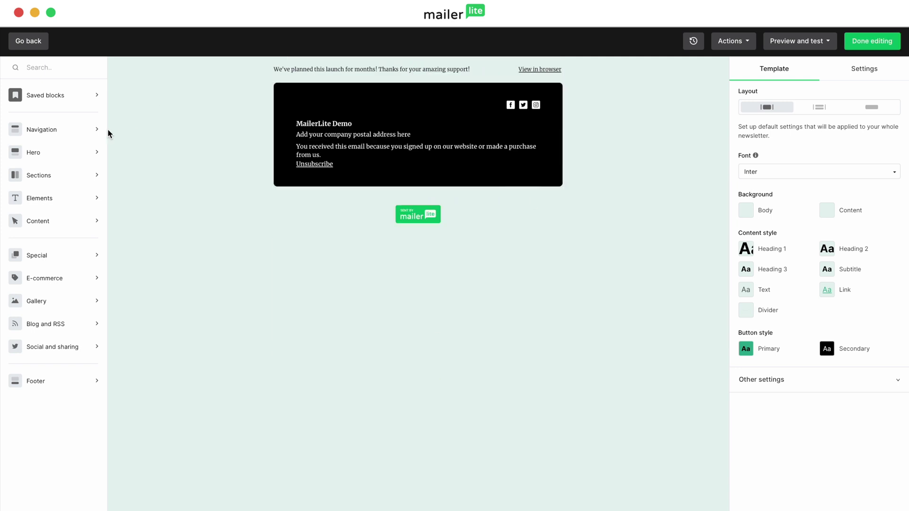
{"action": "left_click", "coordinate": [84, 133]}
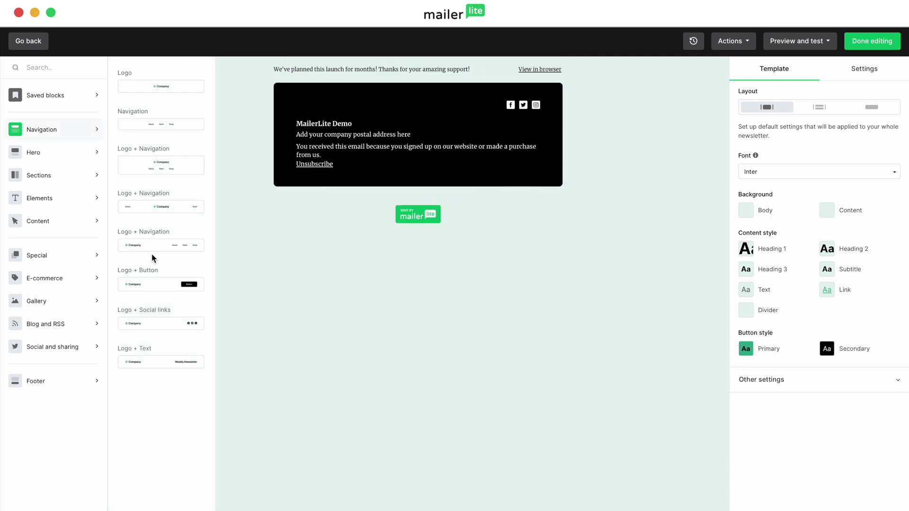
{"action": "left_click_drag", "start_coordinate": [161, 284], "coordinate": [375, 92]}
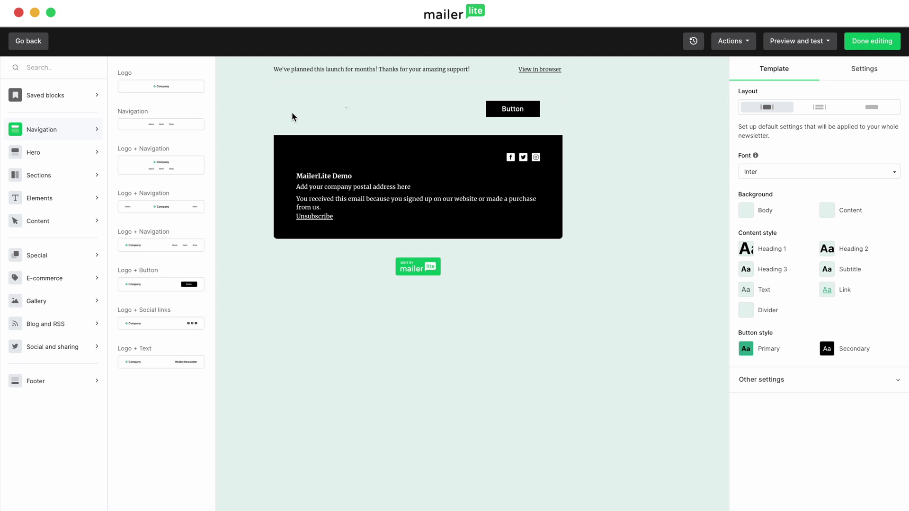
Insert pan-fried-logo.jpg as the header logo, resize it, and set top and bottom padding to 0.
{"action": "left_click", "coordinate": [314, 95]}
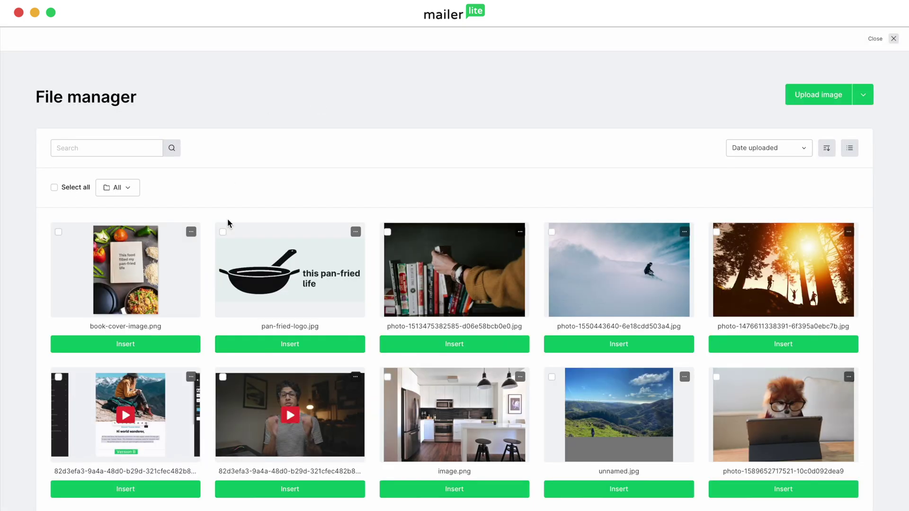
{"action": "left_click", "coordinate": [290, 344]}
{"action": "left_click_drag", "start_coordinate": [351, 134], "coordinate": [433, 157]}
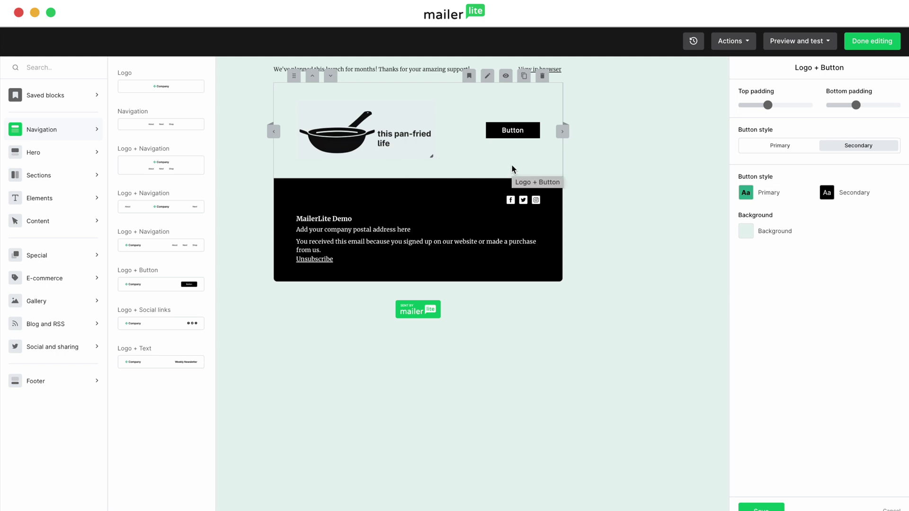
{"action": "left_click_drag", "start_coordinate": [768, 105], "coordinate": [726, 108]}
{"action": "mouse_move", "coordinate": [833, 110]}
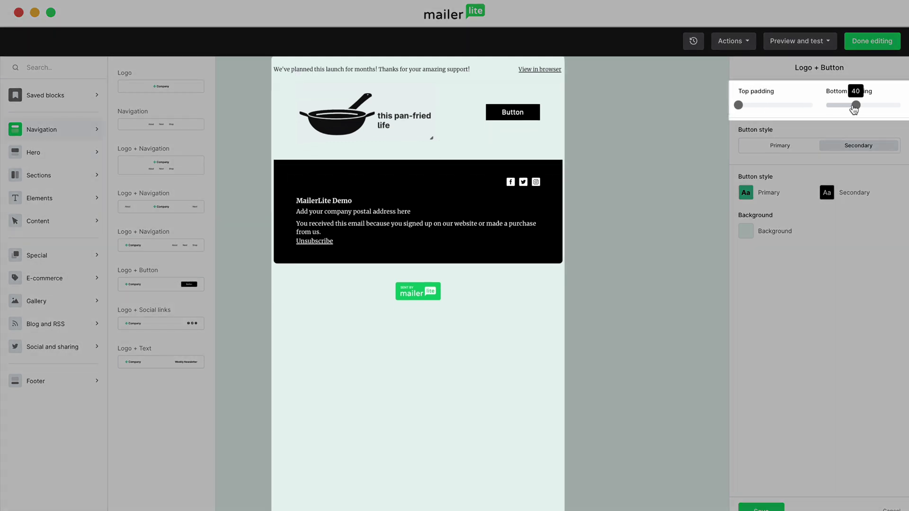
{"action": "left_click_drag", "start_coordinate": [854, 105], "coordinate": [826, 106]}
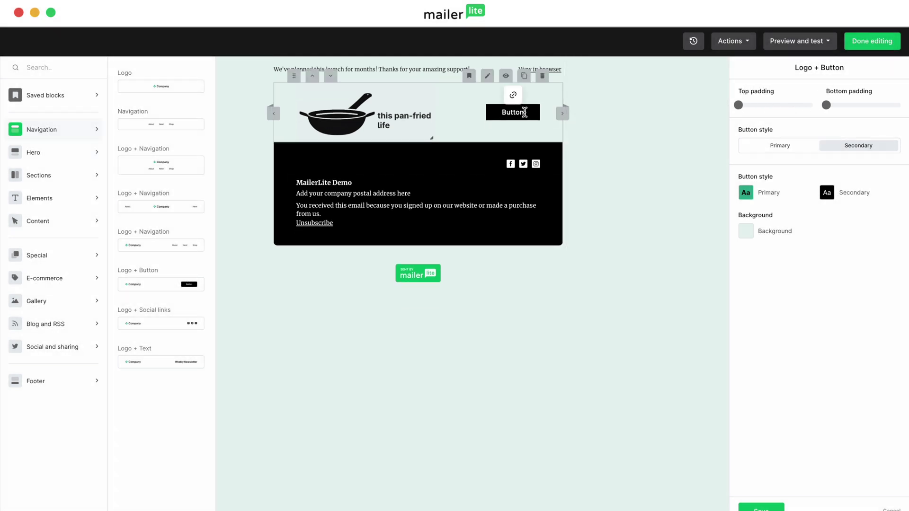
Change the header button label to 'donate a bagel'.
{"action": "left_click_drag", "start_coordinate": [524, 112], "coordinate": [501, 114]}
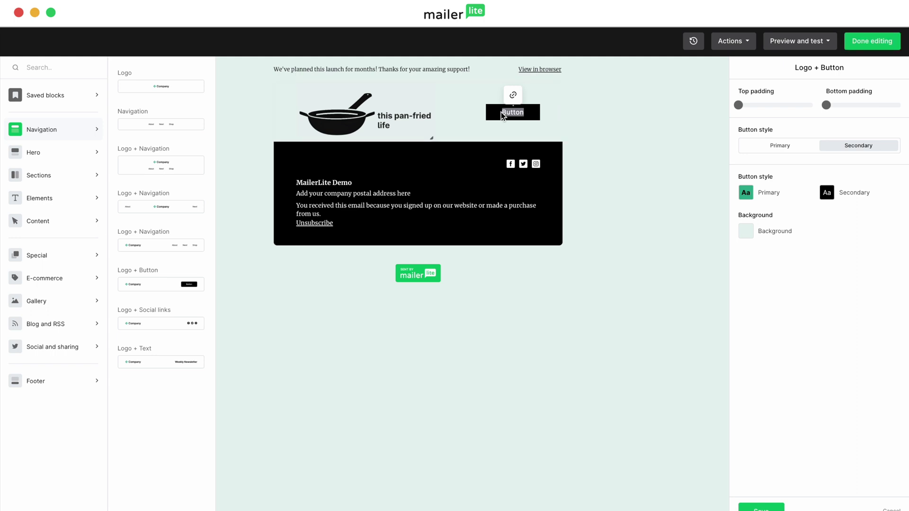
{"action": "type", "text": "donate a bagel"}
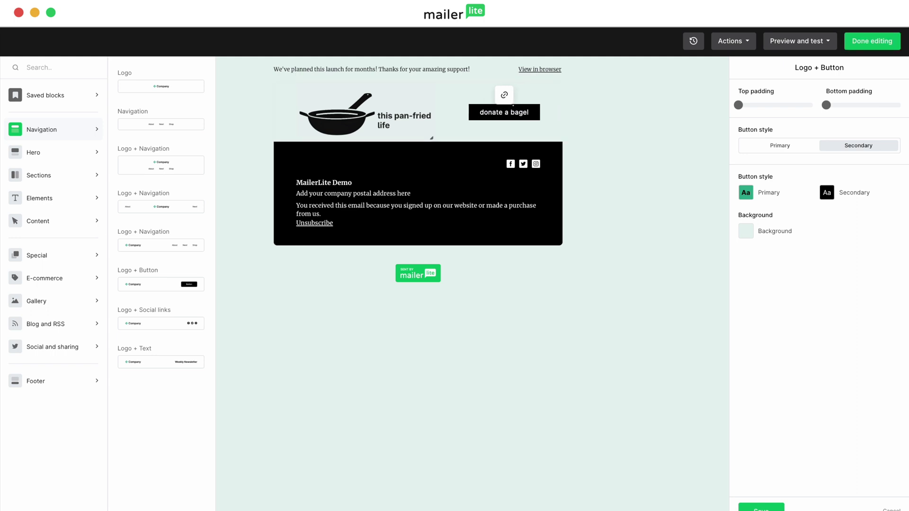
{"action": "left_click", "coordinate": [80, 158]}
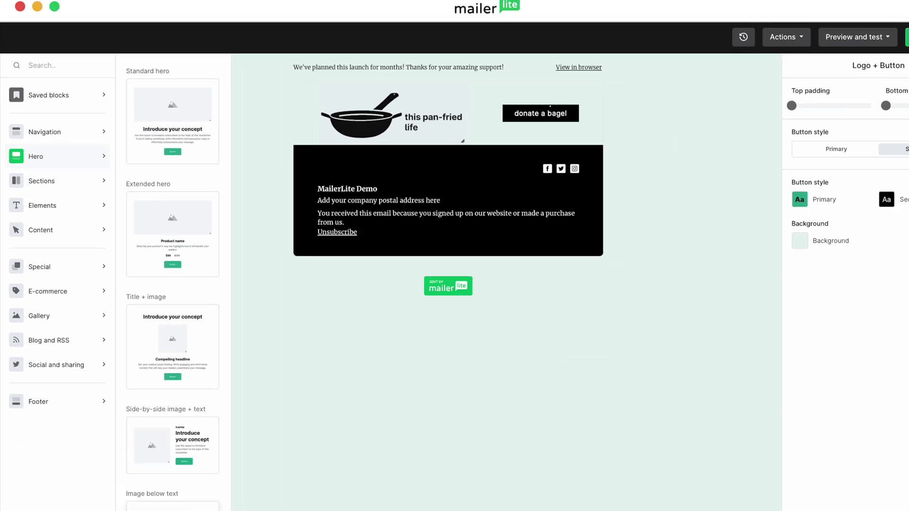
Add an image-below-text hero with the heading '{$name}, thank you' using the Name variable.
{"action": "left_click_drag", "start_coordinate": [234, 324], "coordinate": [393, 154]}
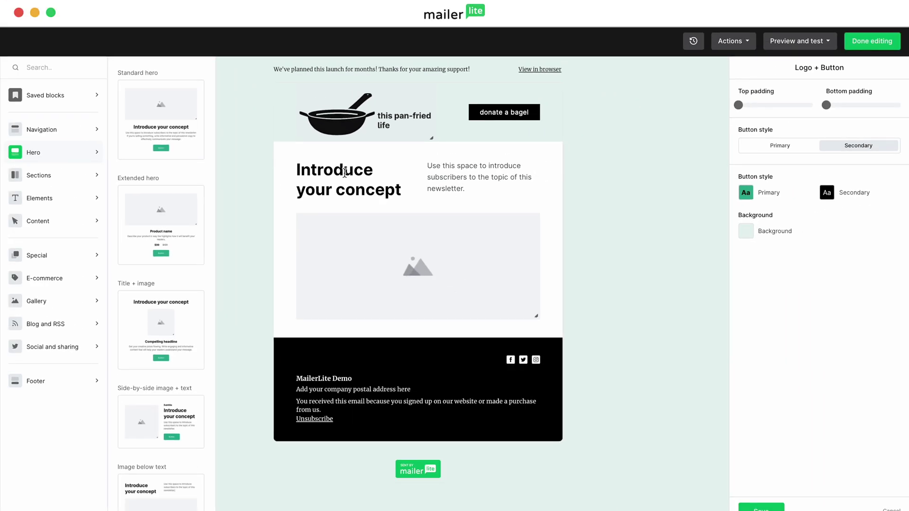
{"action": "double_click", "coordinate": [321, 171]}
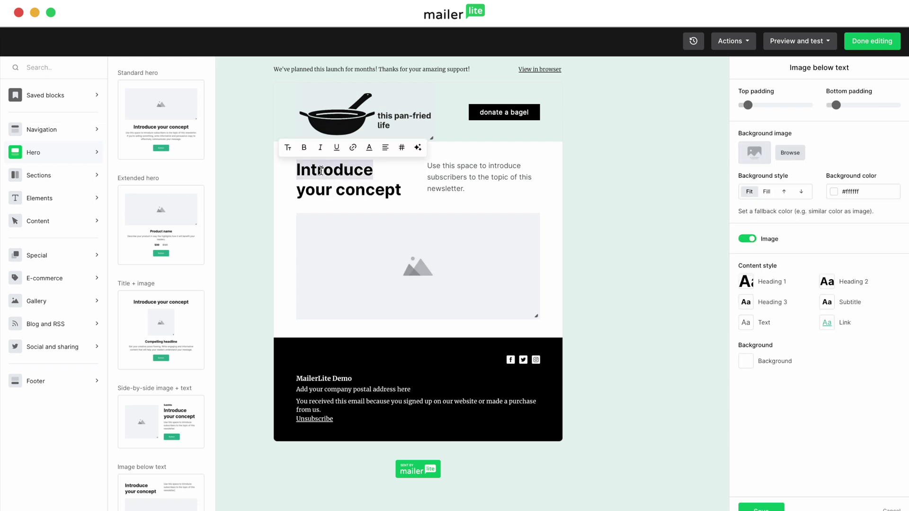
{"action": "left_click", "coordinate": [402, 149]}
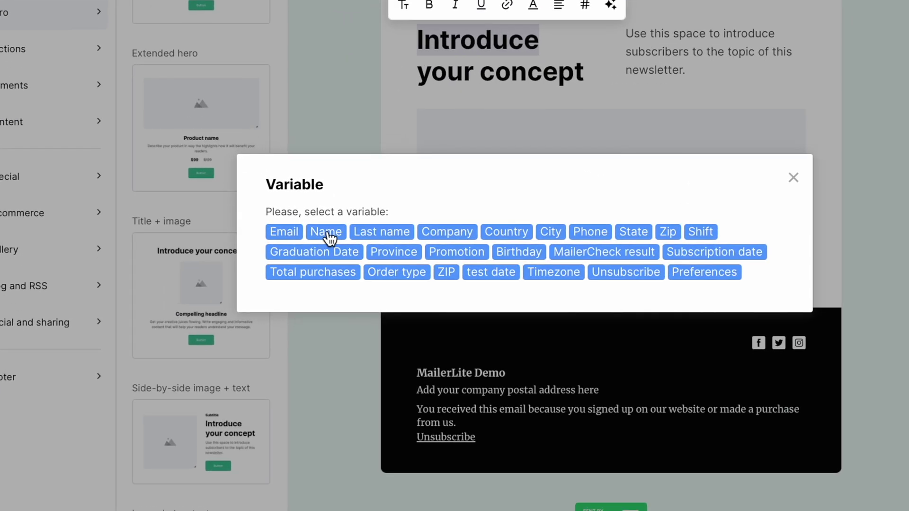
{"action": "left_click", "coordinate": [327, 233]}
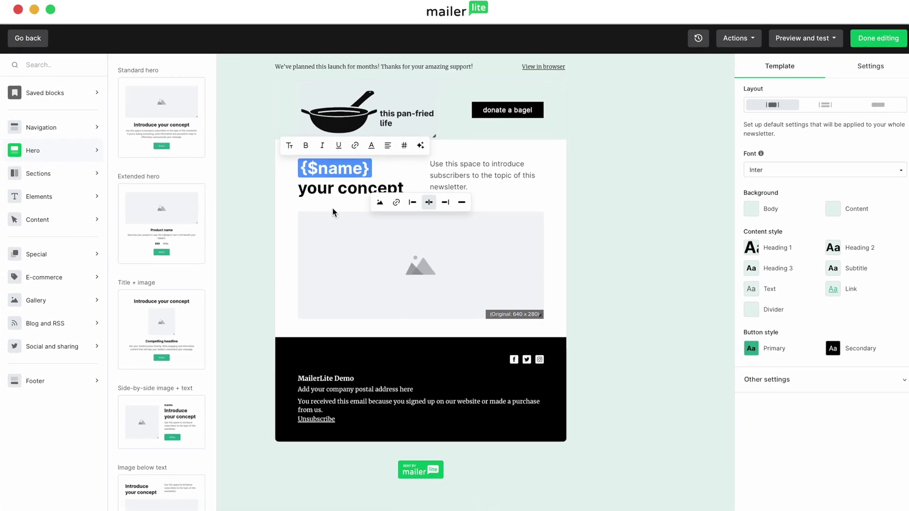
{"action": "left_click_drag", "start_coordinate": [297, 190], "coordinate": [401, 190]}
{"action": "type", "text": "thank yo"}
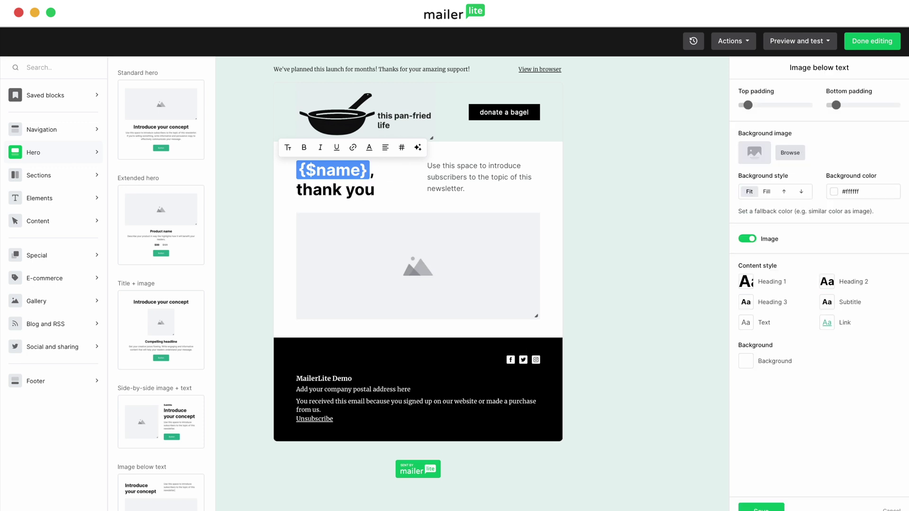
Rewrite the hero intro to thank readers for selling over 200 books in the first hour.
{"action": "triple_click", "coordinate": [478, 177]}
{"action": "type", "text": "HUGE thanks to each and every one of you"}
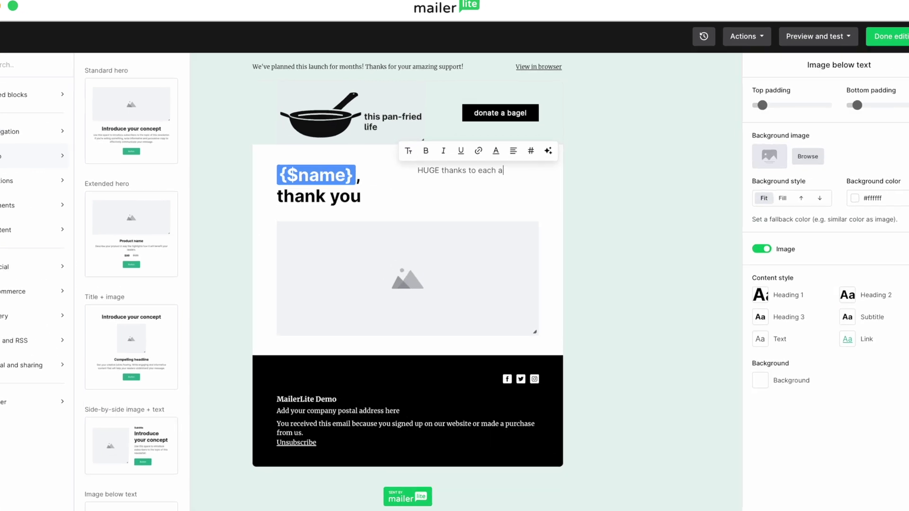
{"action": "type", "text": ". With your support"}
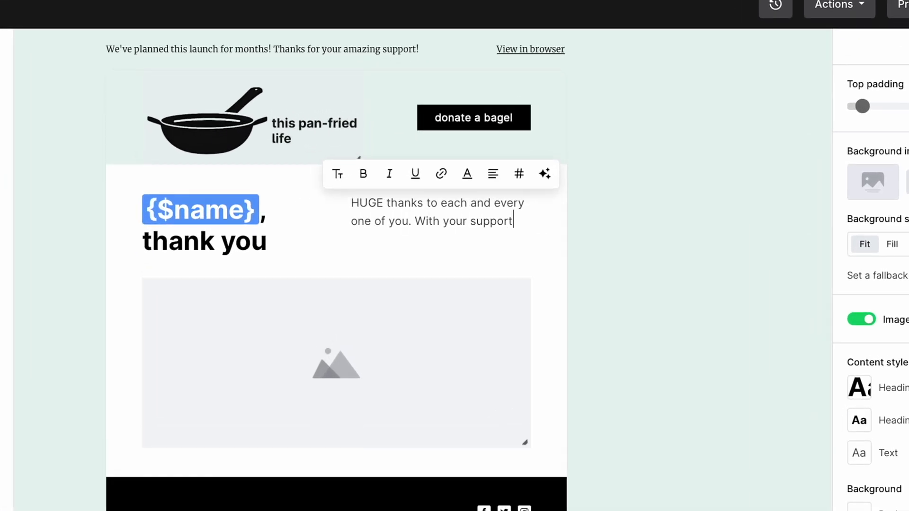
{"action": "type", "text": ", we sold over 200 books in the first hour!"}
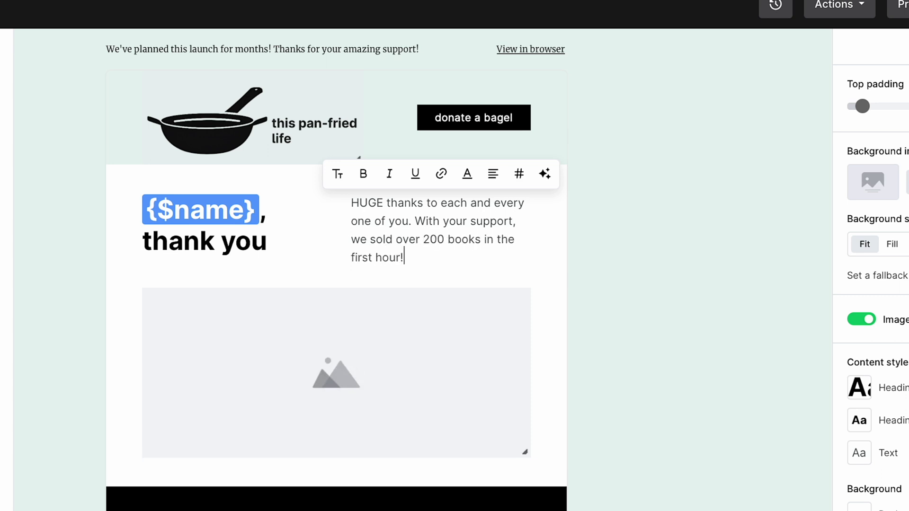
{"action": "left_click", "coordinate": [308, 301]}
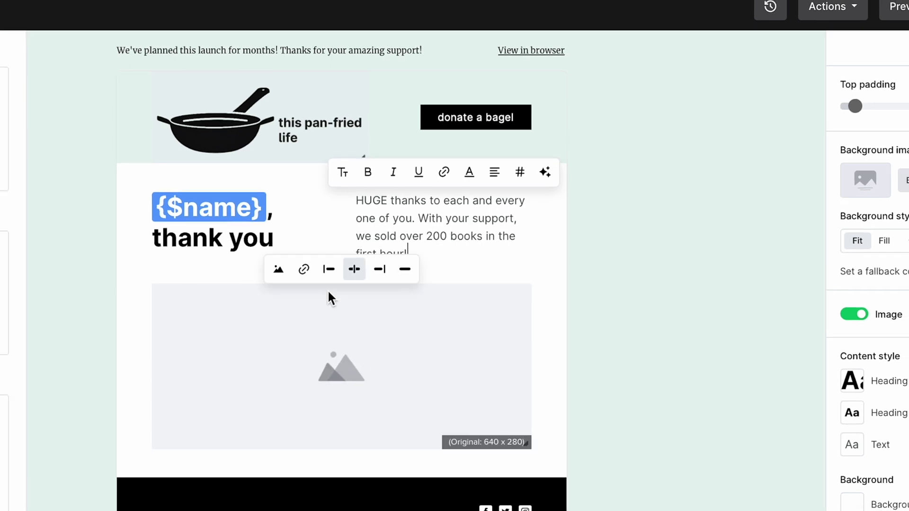
{"action": "left_click", "coordinate": [259, 271]}
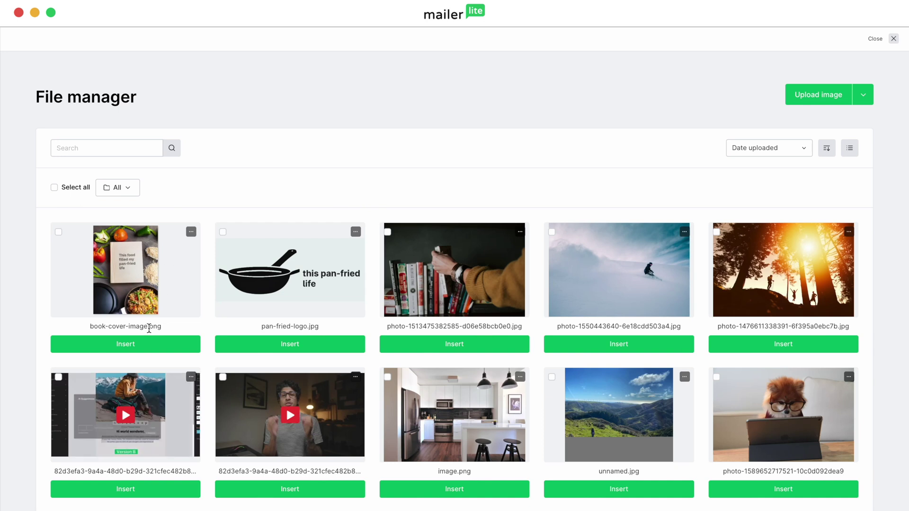
Insert book-cover-image.png into the hero and shrink it.
{"action": "left_click", "coordinate": [142, 345]}
{"action": "left_click_drag", "start_coordinate": [538, 449], "coordinate": [556, 427]}
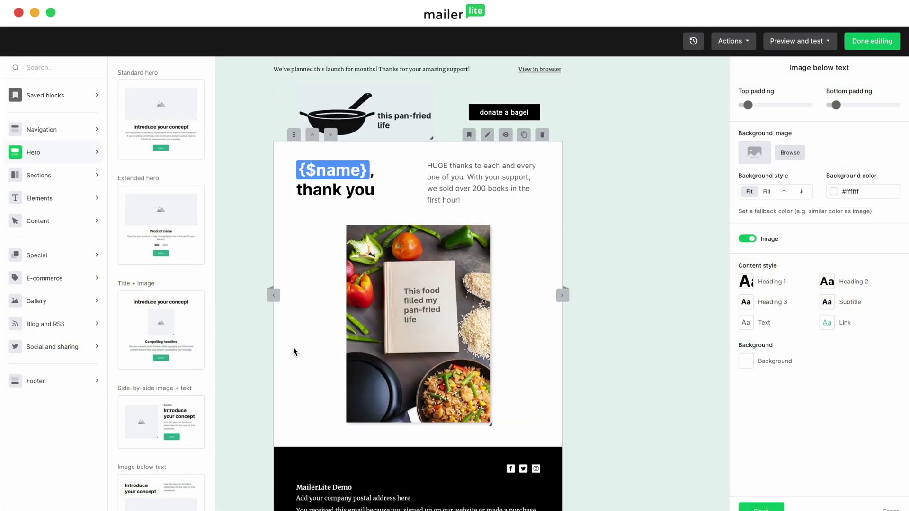
{"action": "scroll", "coordinate": [294, 351], "scroll_direction": "down", "scroll_amount": 2}
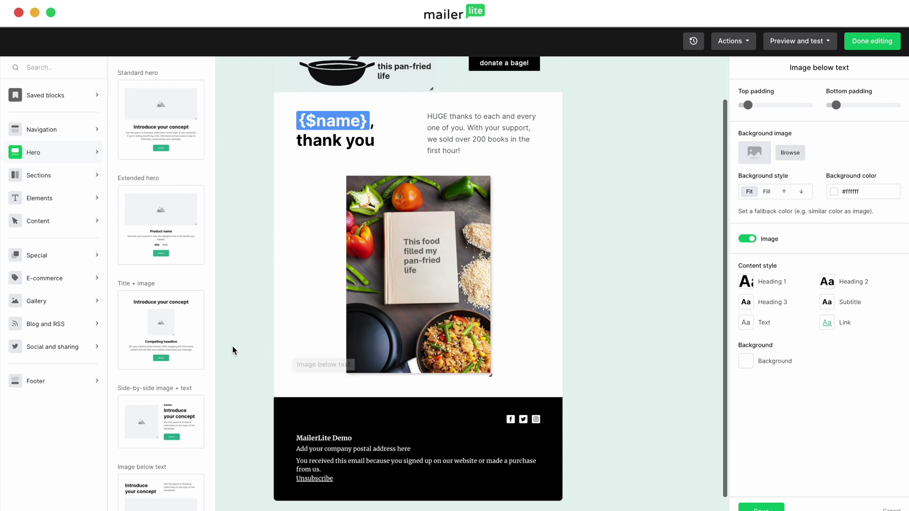
{"action": "scroll", "coordinate": [232, 345], "scroll_direction": "up", "scroll_amount": 1}
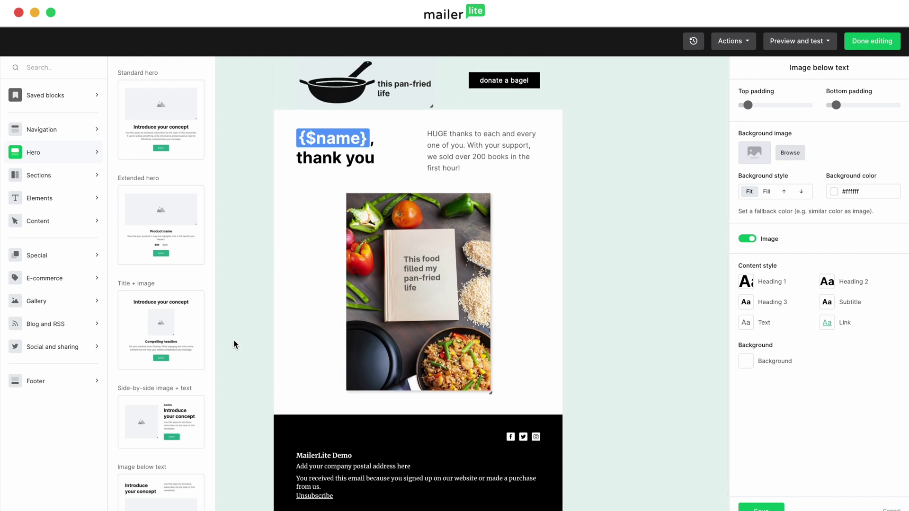
Add a Text block below the cover and paste the cookbook-launch paragraphs over its placeholder.
{"action": "left_click", "coordinate": [75, 194]}
{"action": "left_click_drag", "start_coordinate": [154, 266], "coordinate": [386, 422]}
{"action": "scroll", "coordinate": [445, 405], "scroll_direction": "down", "scroll_amount": 2}
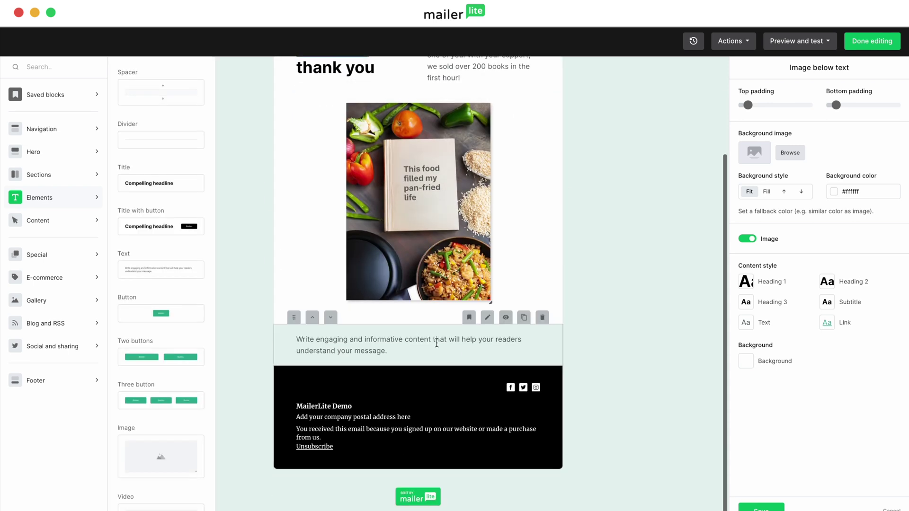
{"action": "left_click", "coordinate": [390, 351]}
{"action": "left_click_drag", "start_coordinate": [390, 351], "coordinate": [296, 340]}
{"action": "key", "text": "super+v"}
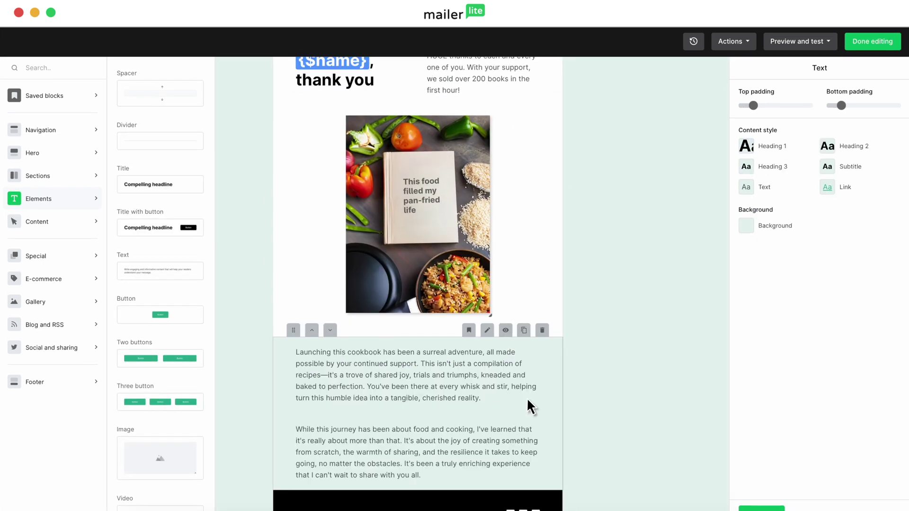
Change the template body background from #E7F2F0 to white #ffffff.
{"action": "left_click", "coordinate": [458, 350]}
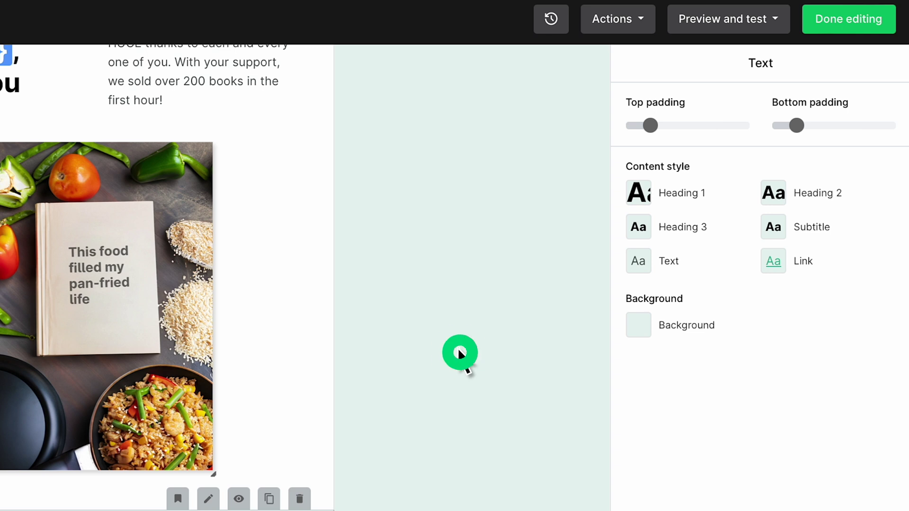
{"action": "left_click", "coordinate": [458, 347]}
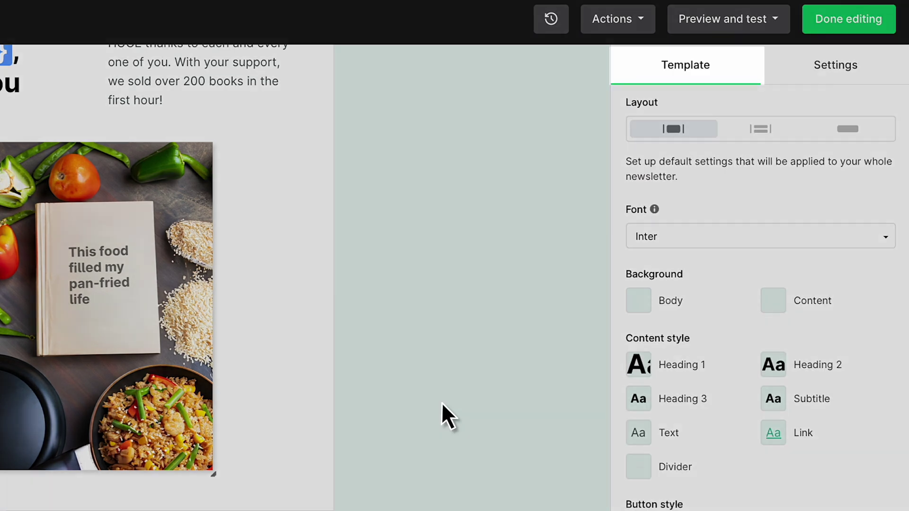
{"action": "scroll", "coordinate": [303, 277], "scroll_direction": "up", "scroll_amount": 4}
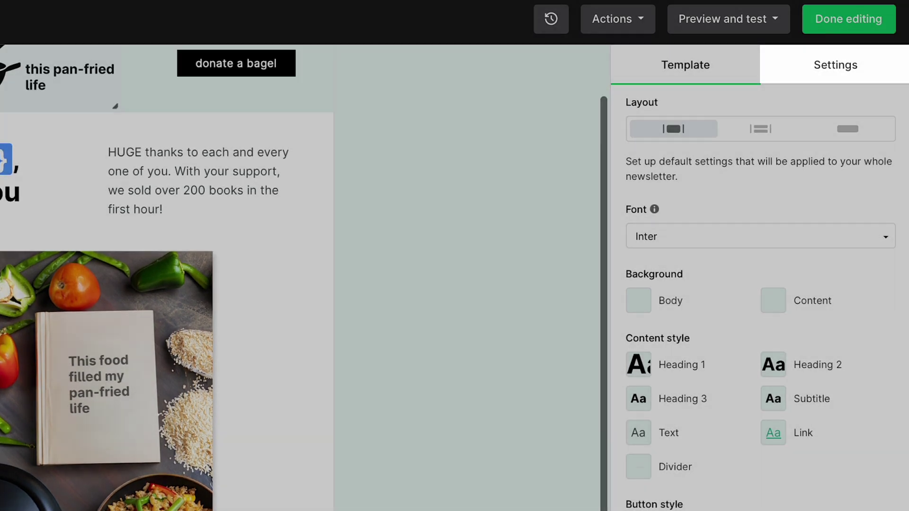
{"action": "left_click", "coordinate": [636, 305]}
{"action": "left_click_drag", "start_coordinate": [581, 278], "coordinate": [503, 294]}
{"action": "key", "text": "ctrl+c"}
{"action": "left_click", "coordinate": [564, 339]}
{"action": "left_click", "coordinate": [445, 462]}
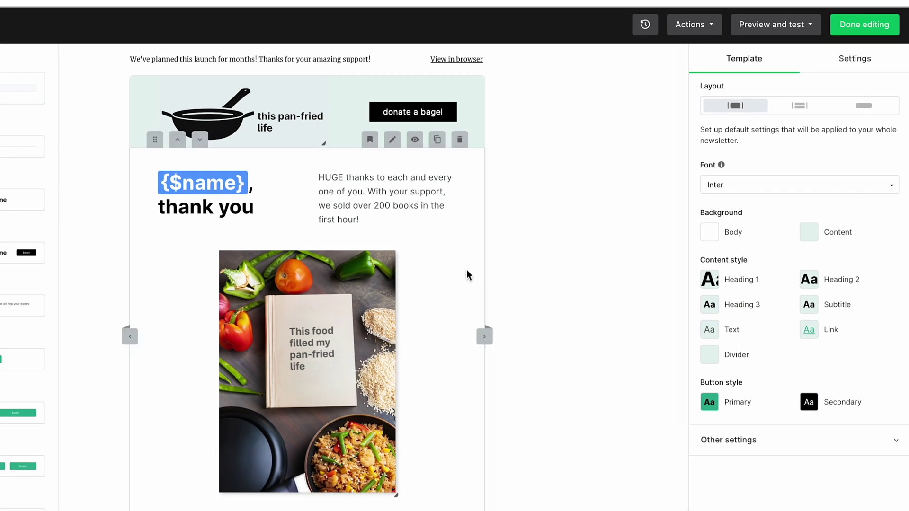
Paste a light green background colour into the block's own settings.
{"action": "left_click", "coordinate": [392, 139]}
{"action": "left_click_drag", "start_coordinate": [853, 210], "coordinate": [803, 209]}
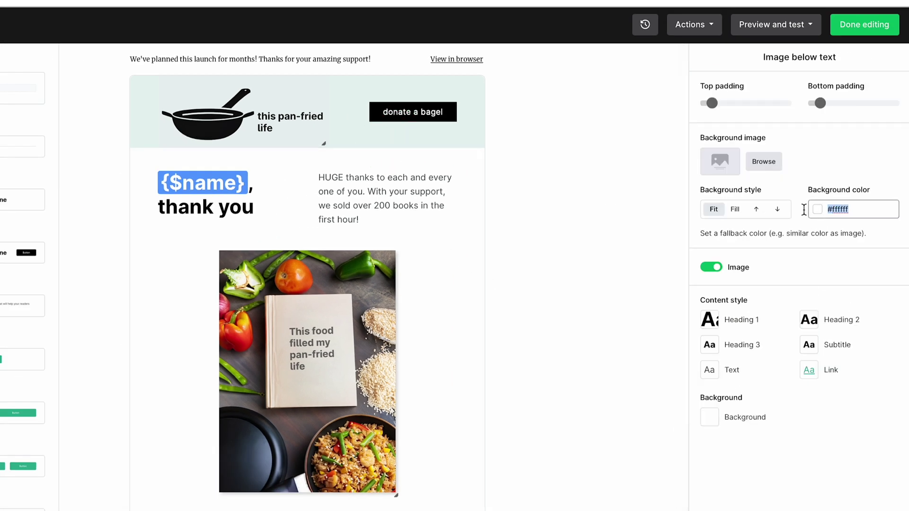
{"action": "key", "text": "ctrl+v"}
{"action": "left_click", "coordinate": [550, 268]}
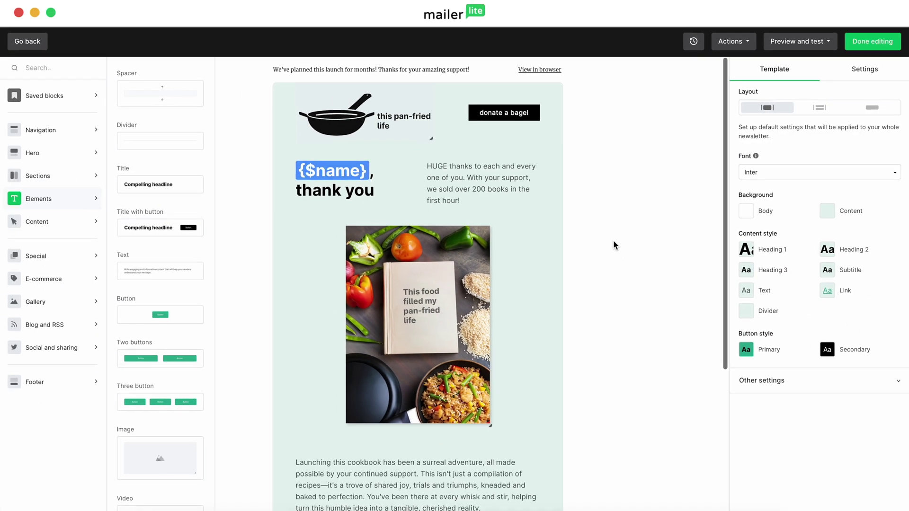
Add dividers below the cover image and body text, plus a 'We value your feedback.' survey block.
{"action": "scroll", "coordinate": [613, 240], "scroll_direction": "down", "scroll_amount": 5}
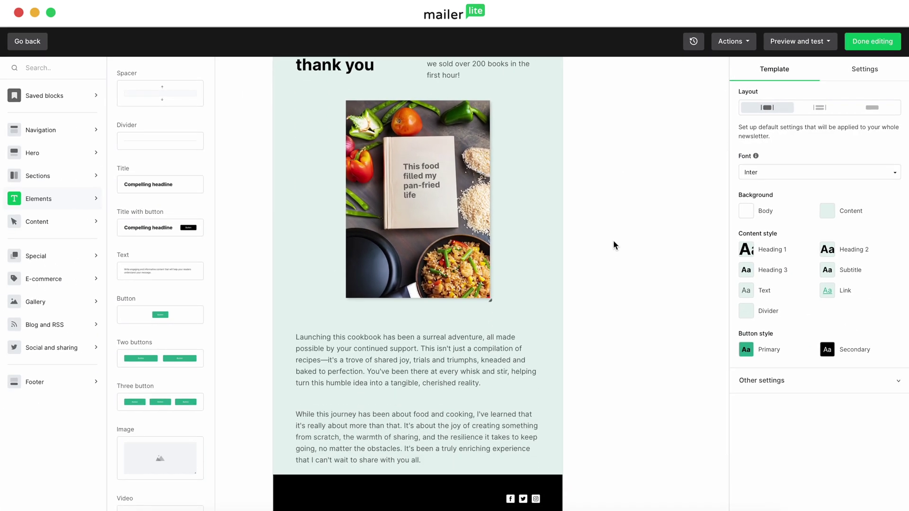
{"action": "left_click", "coordinate": [387, 135]}
{"action": "left_click_drag", "start_coordinate": [202, 142], "coordinate": [355, 339]}
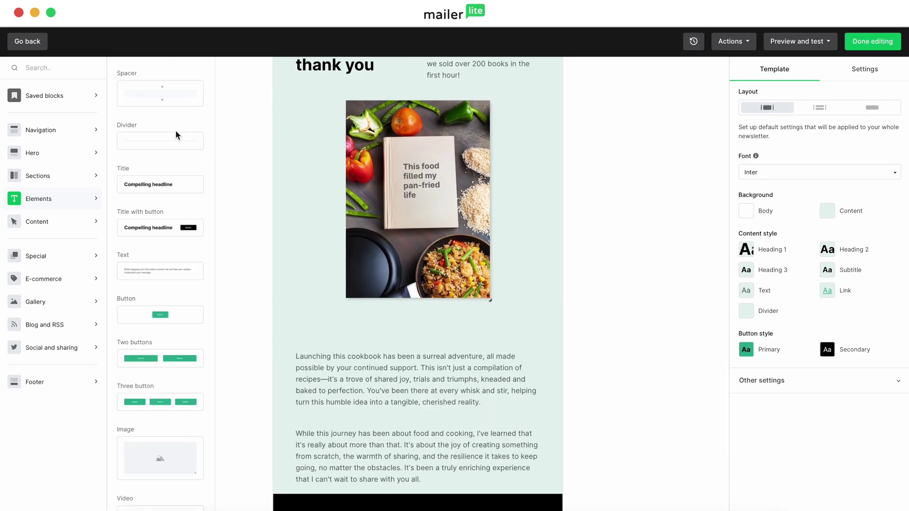
{"action": "left_click_drag", "start_coordinate": [179, 138], "coordinate": [345, 331]}
{"action": "left_click", "coordinate": [89, 255]}
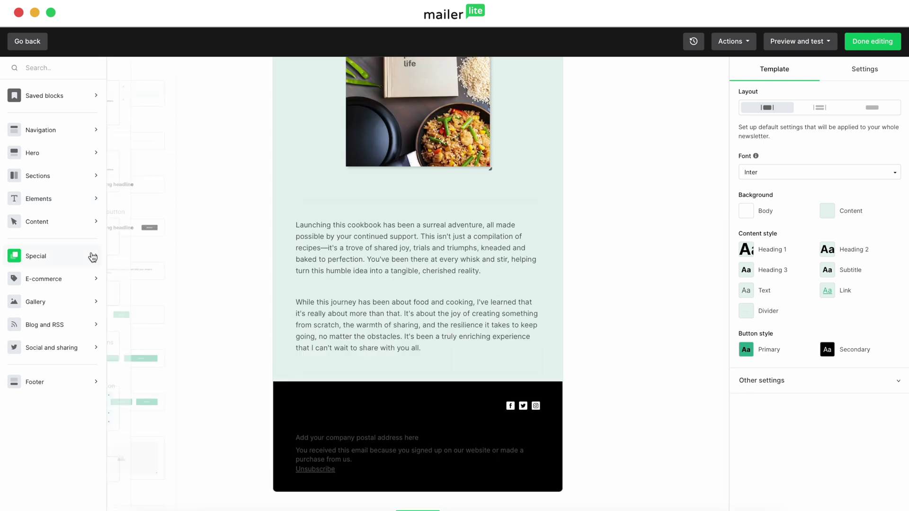
{"action": "left_click_drag", "start_coordinate": [161, 118], "coordinate": [331, 416]}
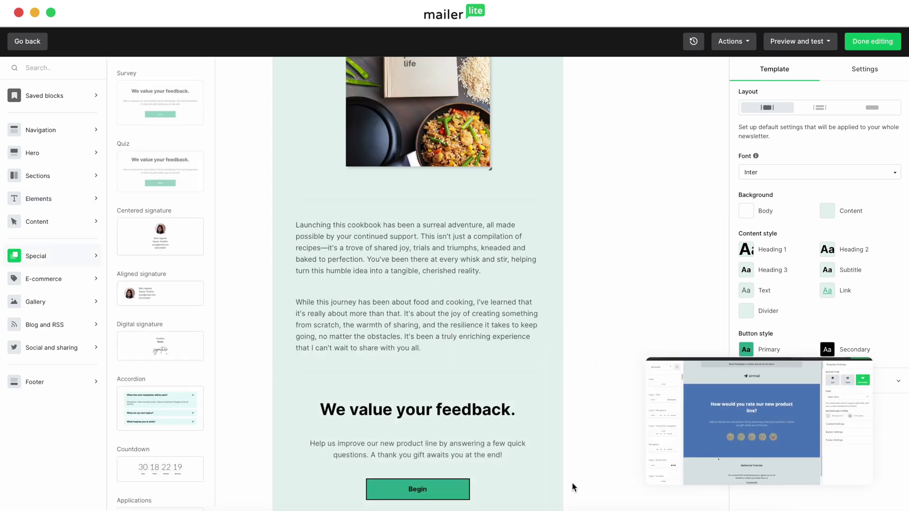
{"action": "scroll", "coordinate": [593, 481], "scroll_direction": "down", "scroll_amount": 3}
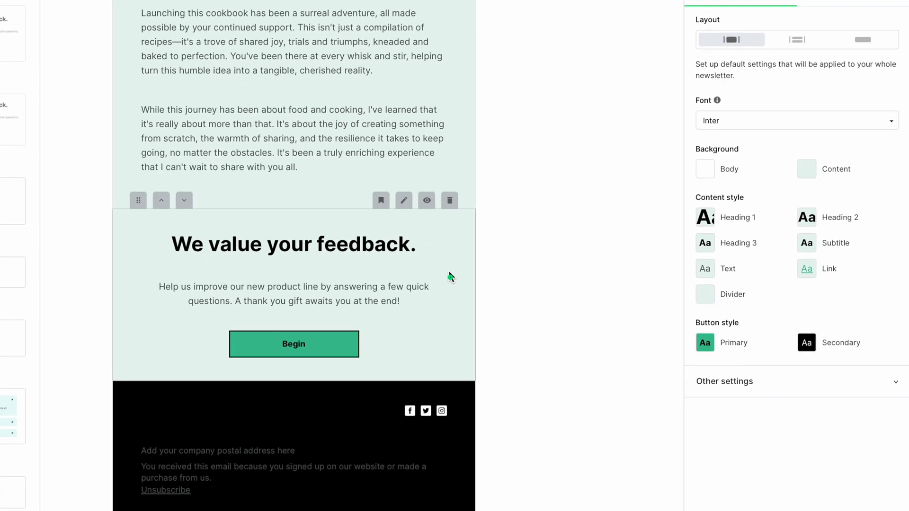
Retitle the survey intro 'I want to hear from you' with a community-focused description.
{"action": "left_click", "coordinate": [493, 287]}
{"action": "left_click", "coordinate": [843, 139]}
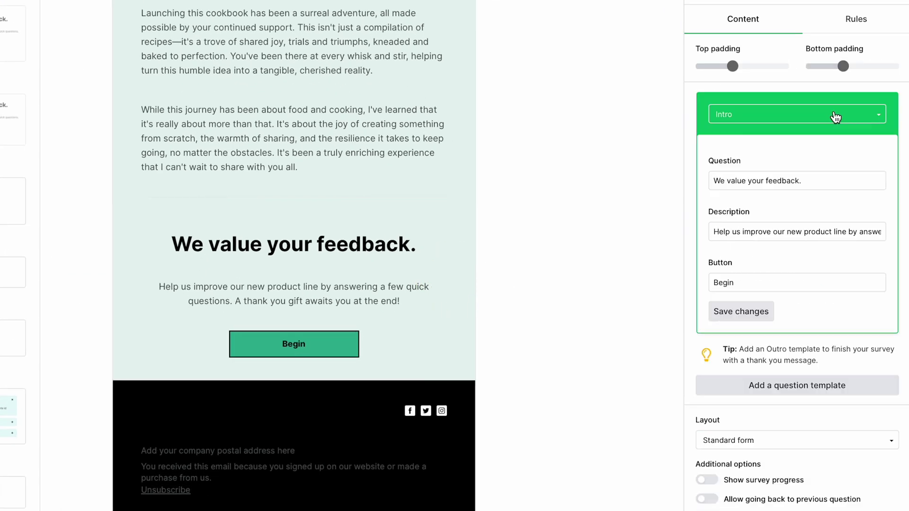
{"action": "left_click_drag", "start_coordinate": [812, 199], "coordinate": [728, 198]}
{"action": "type", "text": "I want to hear from you"}
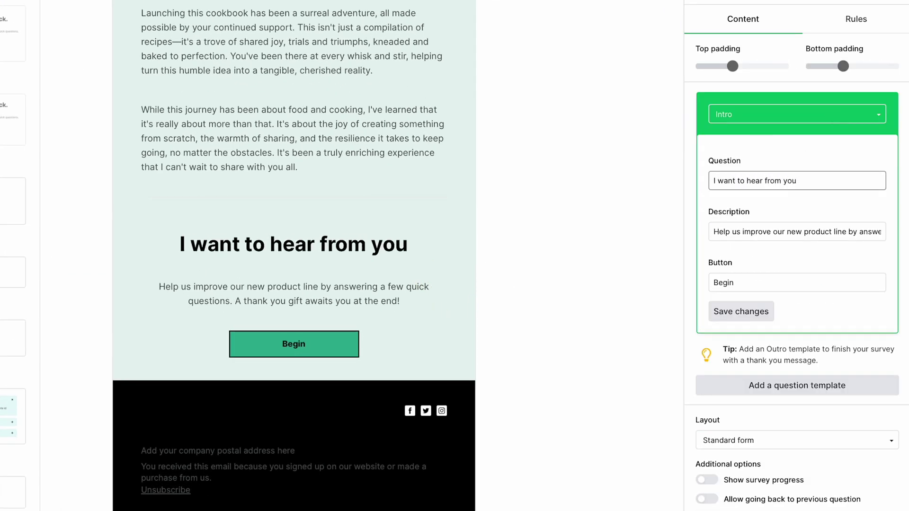
{"action": "triple_click", "coordinate": [720, 232]}
{"action": "type", "text": "As part of this awesome community that made our cookbook success possible, I'd love to hear directly from you about how we can make our journey together even more delicious!"}
{"action": "left_click", "coordinate": [736, 313]}
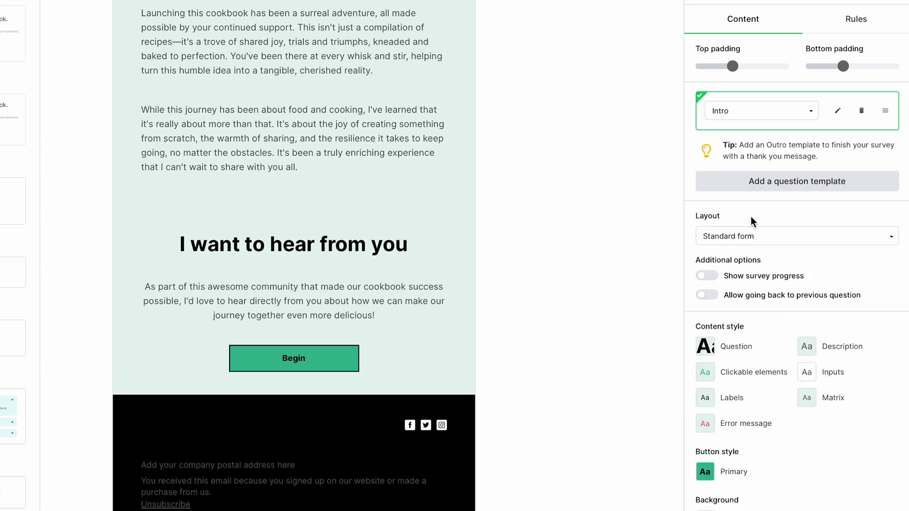
Add an Open question to the survey asking about the next recipe topic.
{"action": "left_click", "coordinate": [757, 182]}
{"action": "left_click", "coordinate": [788, 166]}
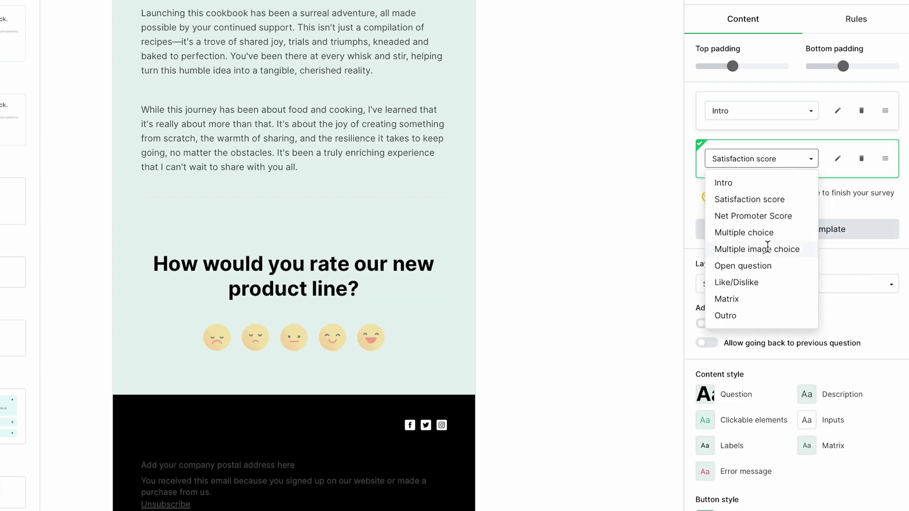
{"action": "left_click", "coordinate": [767, 265]}
{"action": "left_click", "coordinate": [838, 159]}
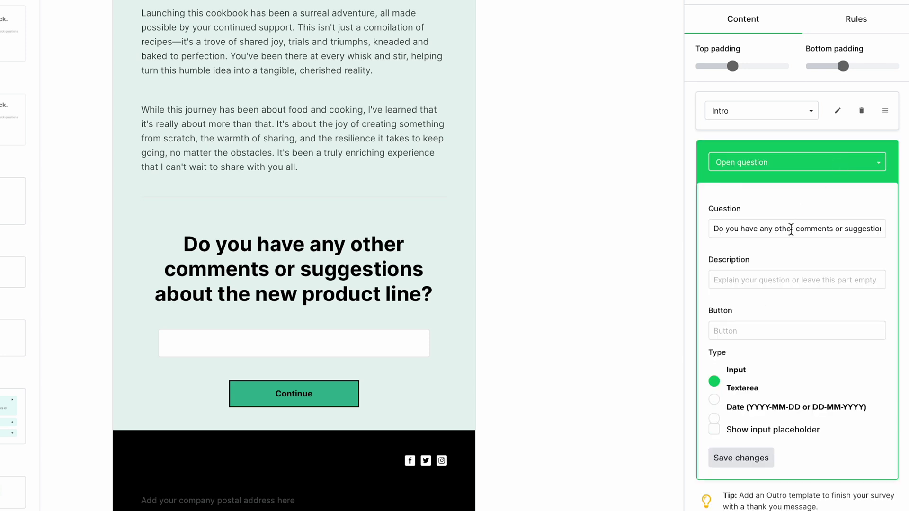
{"action": "triple_click", "coordinate": [752, 229]}
{"action": "type", "text": "If you could choose the topic for my next email or YouTube video, what recipe, cooking technique, or kitchen adventure would you love for me to dive into?"}
{"action": "left_click", "coordinate": [732, 460]}
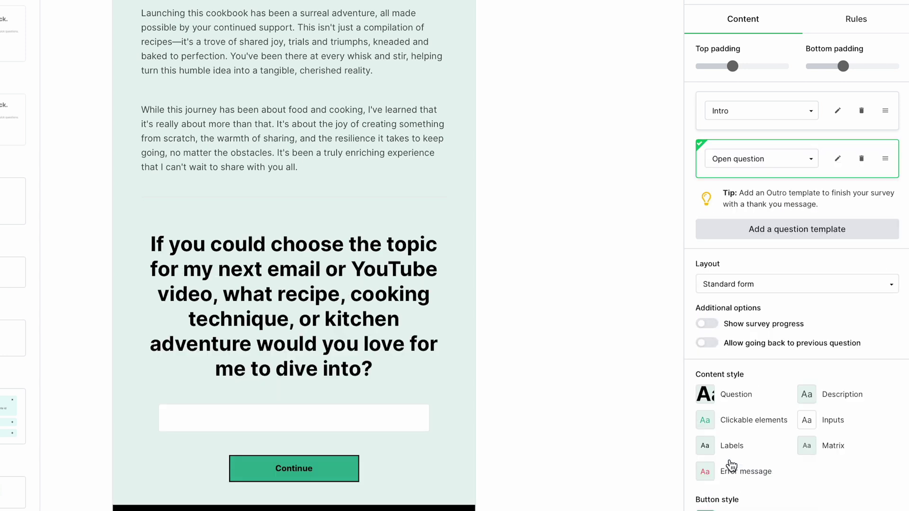
Add a closing Outro thank-you step to the survey.
{"action": "left_click", "coordinate": [771, 242]}
{"action": "left_click", "coordinate": [786, 205]}
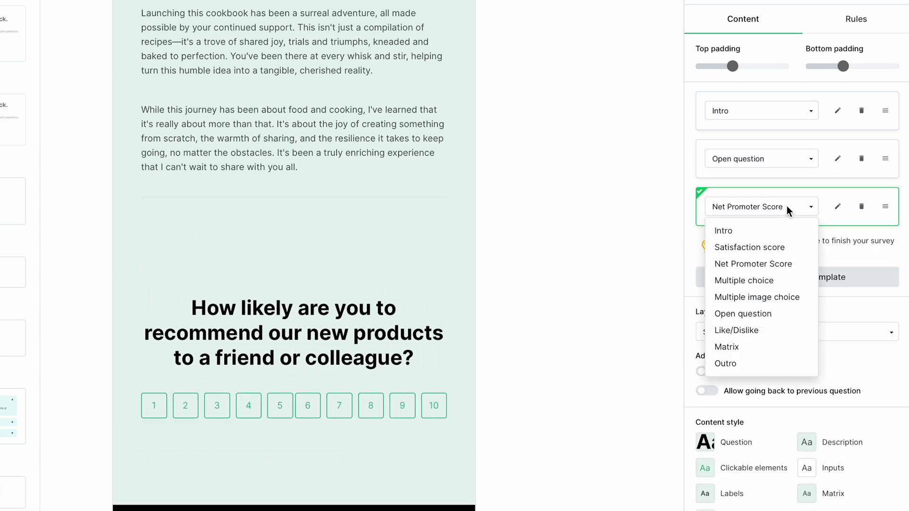
{"action": "left_click", "coordinate": [734, 360]}
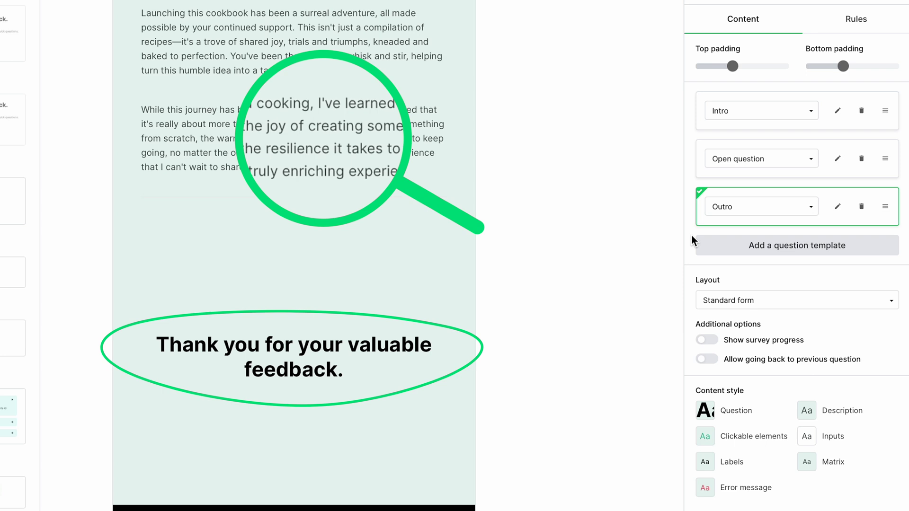
Reduce the survey question font size from 36 to 20.
{"action": "left_click", "coordinate": [706, 413]}
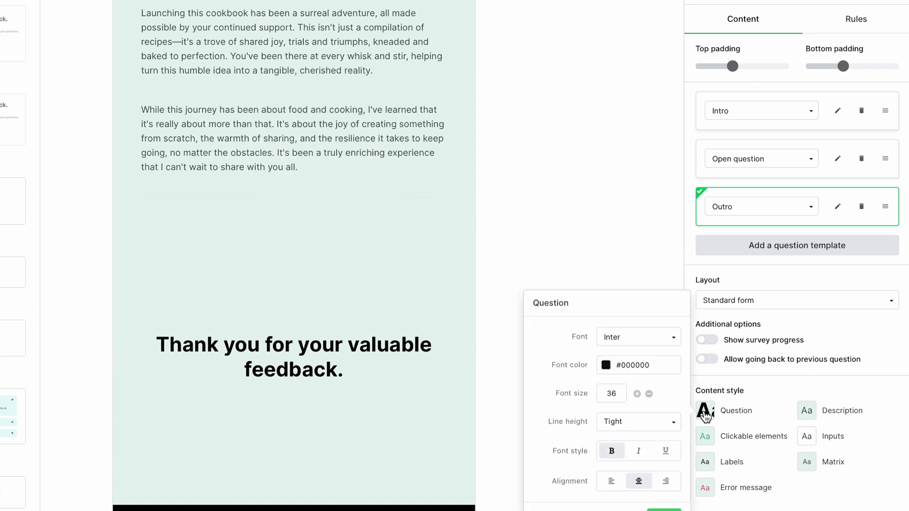
{"action": "left_click_drag", "start_coordinate": [621, 394], "coordinate": [584, 394]}
{"action": "type", "text": "20"}
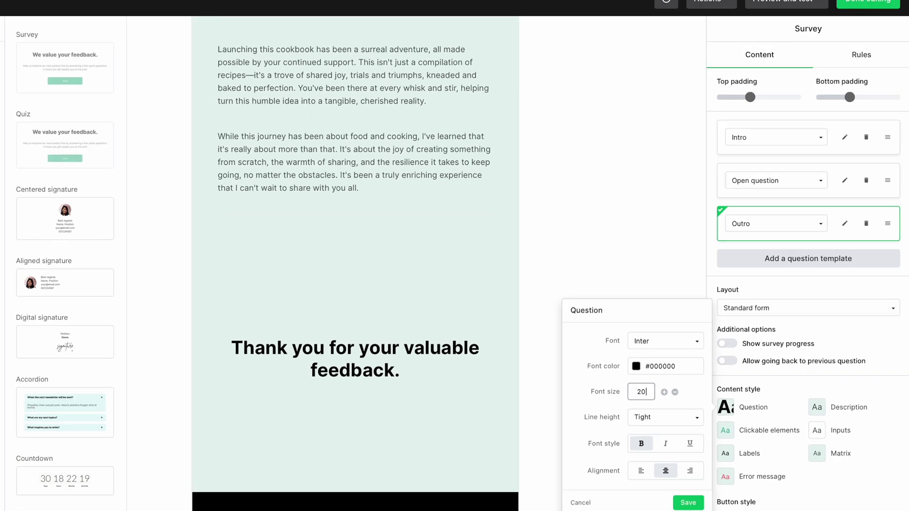
{"action": "left_click", "coordinate": [662, 510]}
{"action": "left_click", "coordinate": [635, 380]}
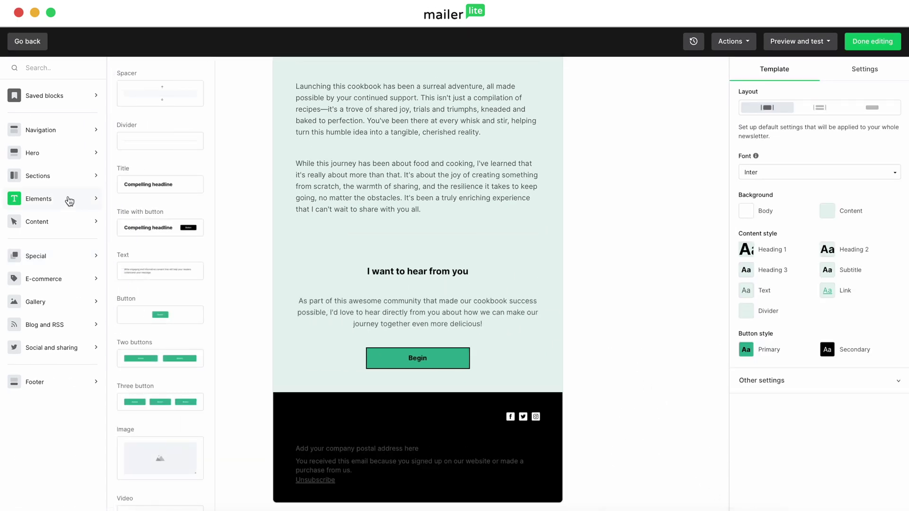
Add a text block above the footer inviting readers to reply with their stories.
{"action": "left_click_drag", "start_coordinate": [155, 266], "coordinate": [319, 406]}
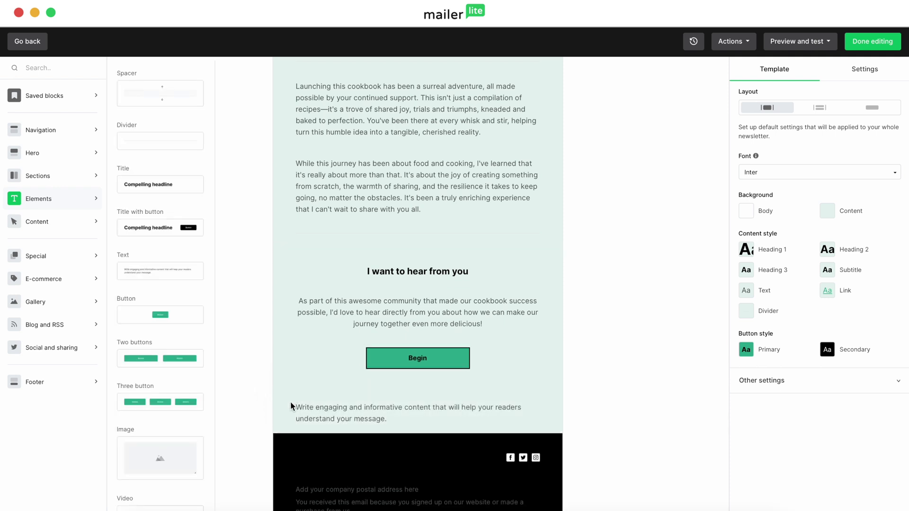
{"action": "left_click_drag", "start_coordinate": [392, 400], "coordinate": [297, 384]}
{"action": "type", "text": "Now I realize I’ve been sharing A LOT the last few weeks, and I’d love to hear from you. Have you had any small victories, delightful surprises, or even faced some challenges? I'm here to listen, so feel free to hit reply and share your stories. I always look forward to our conversations. Feel free to reply to this email, or if you want to get specific, check out the survey above!"}
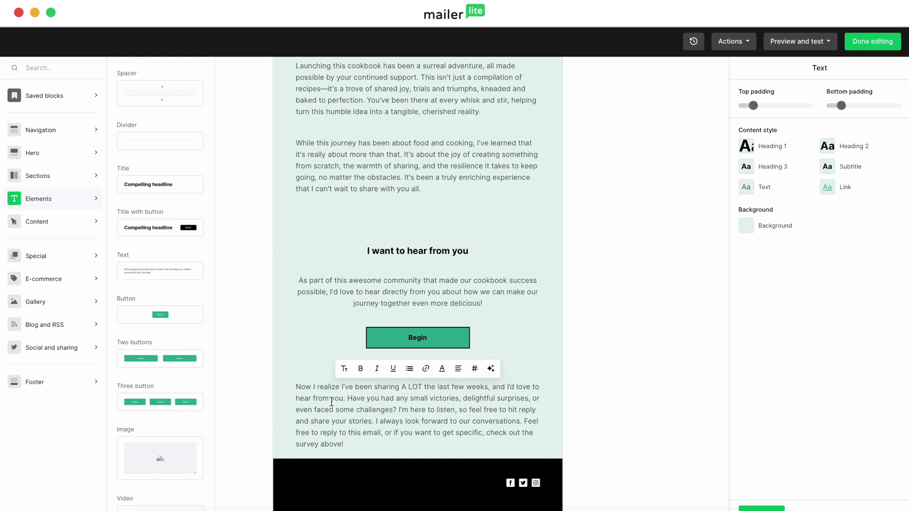
{"action": "scroll", "coordinate": [581, 441], "scroll_direction": "down", "scroll_amount": 1}
{"action": "scroll", "coordinate": [579, 442], "scroll_direction": "down", "scroll_amount": 2}
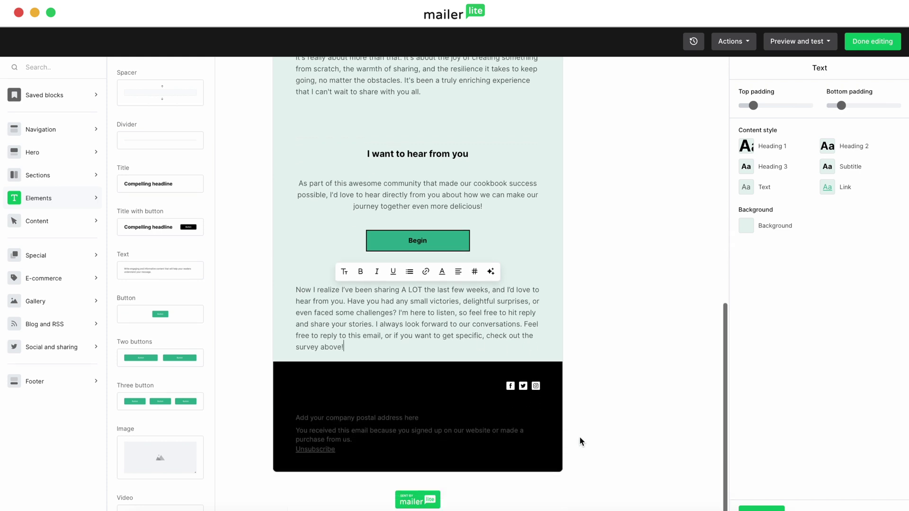
{"action": "left_click", "coordinate": [587, 406]}
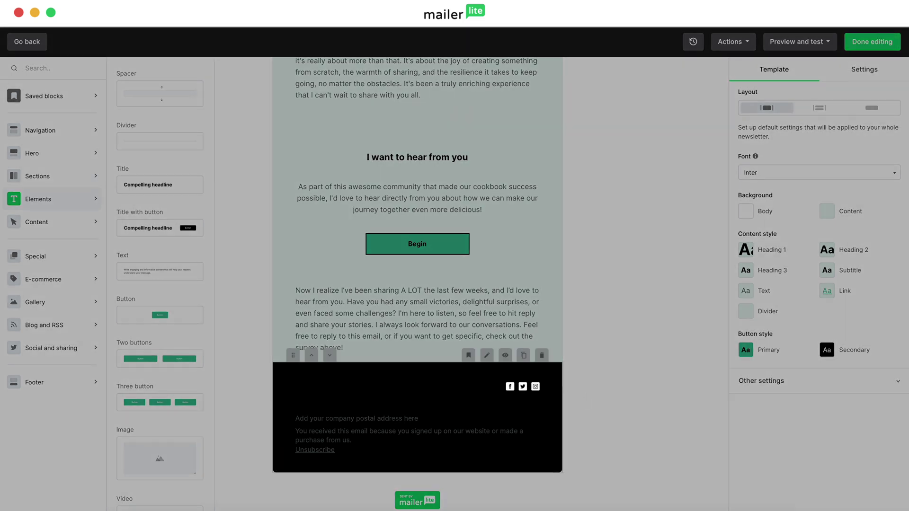
Fill in the footer's company postal address and reword the link to 'Click here to unsubscribe'.
{"action": "left_click", "coordinate": [510, 388]}
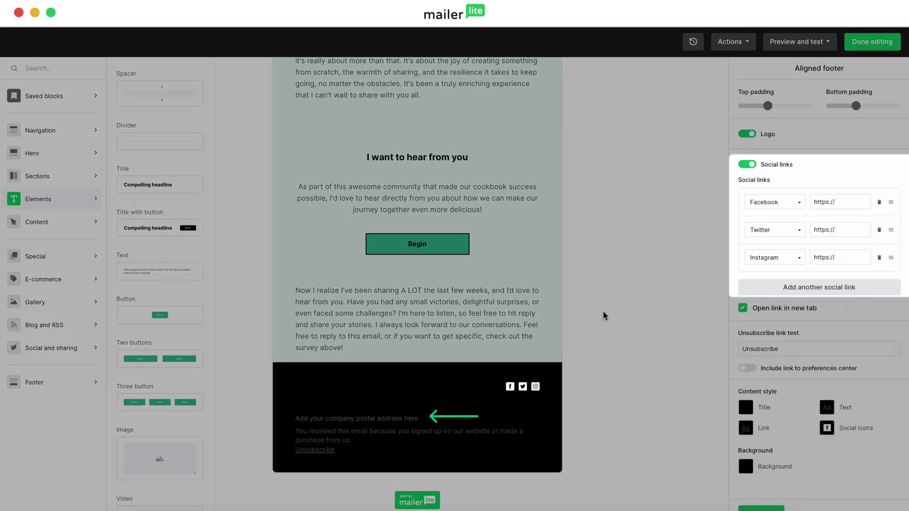
{"action": "triple_click", "coordinate": [426, 418]}
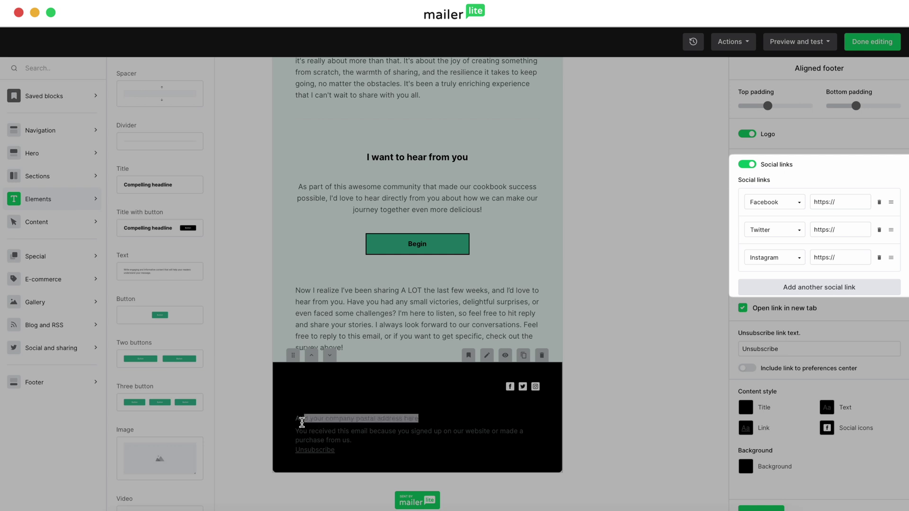
{"action": "type", "text": "548 Market St, San Francisco CA 94104"}
{"action": "triple_click", "coordinate": [805, 349]}
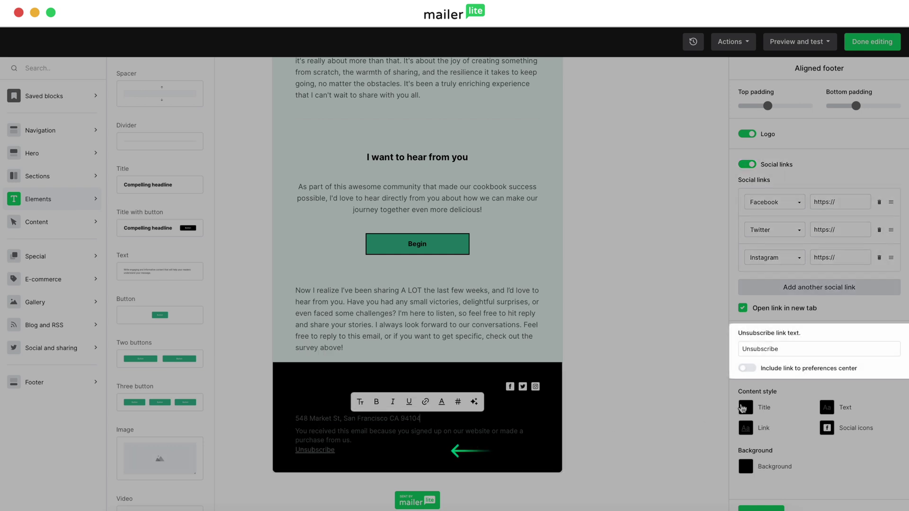
{"action": "type", "text": "Click here to u"}
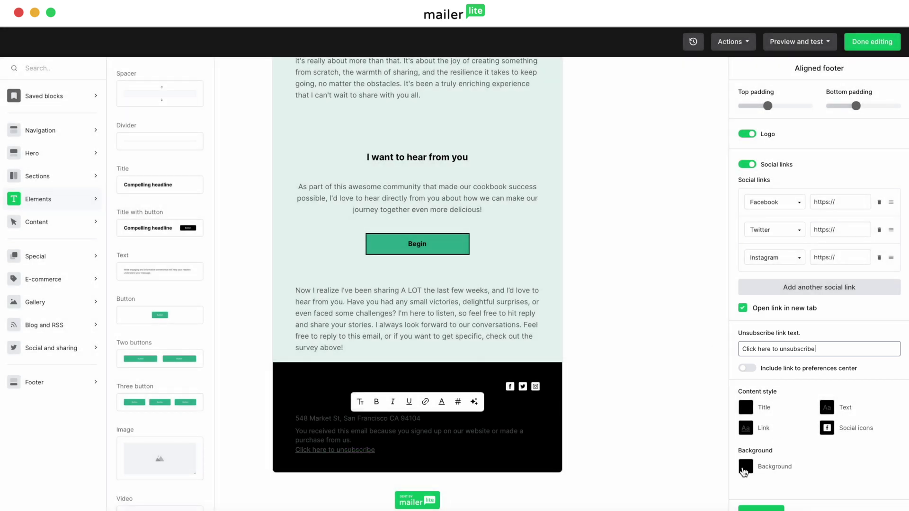
Give the footer a grey background from the popular colours.
{"action": "left_click", "coordinate": [744, 472]}
{"action": "left_click", "coordinate": [667, 481]}
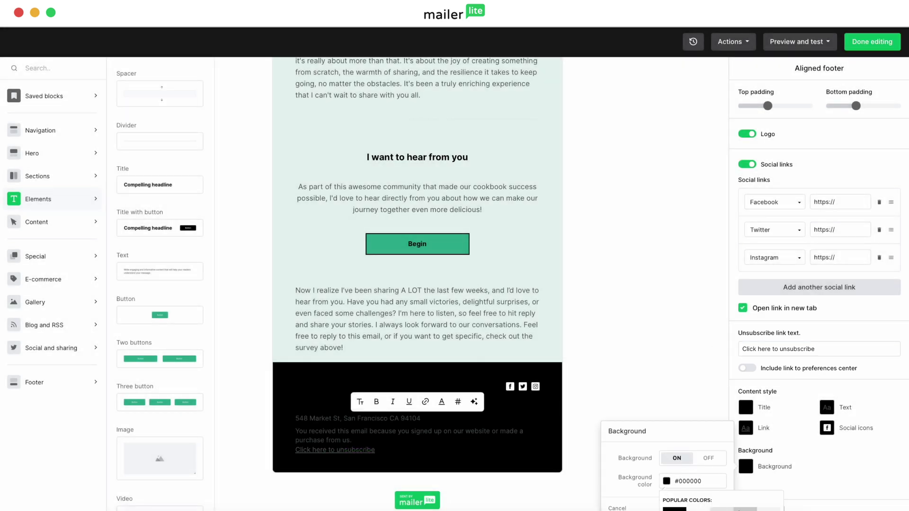
{"action": "left_click", "coordinate": [746, 509]}
{"action": "left_click", "coordinate": [685, 412]}
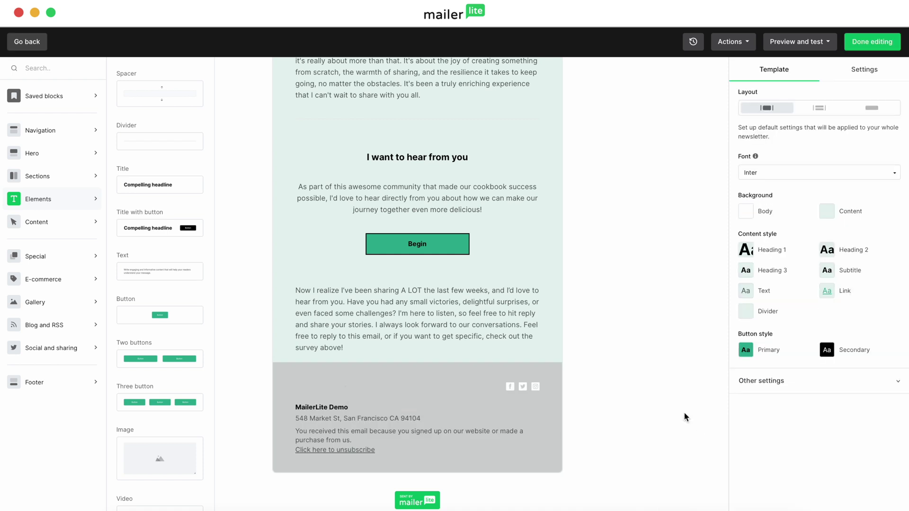
{"action": "scroll", "coordinate": [686, 416], "scroll_direction": "up", "scroll_amount": 15}
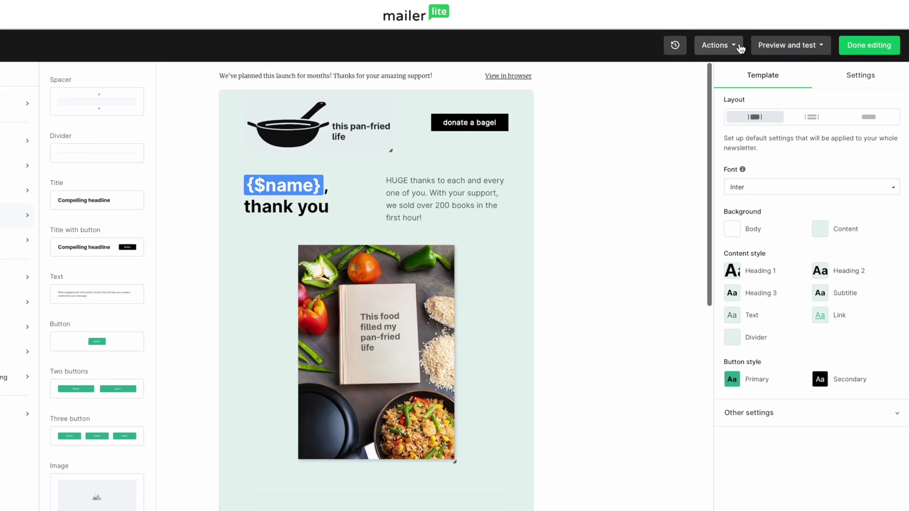
{"action": "left_click", "coordinate": [751, 43]}
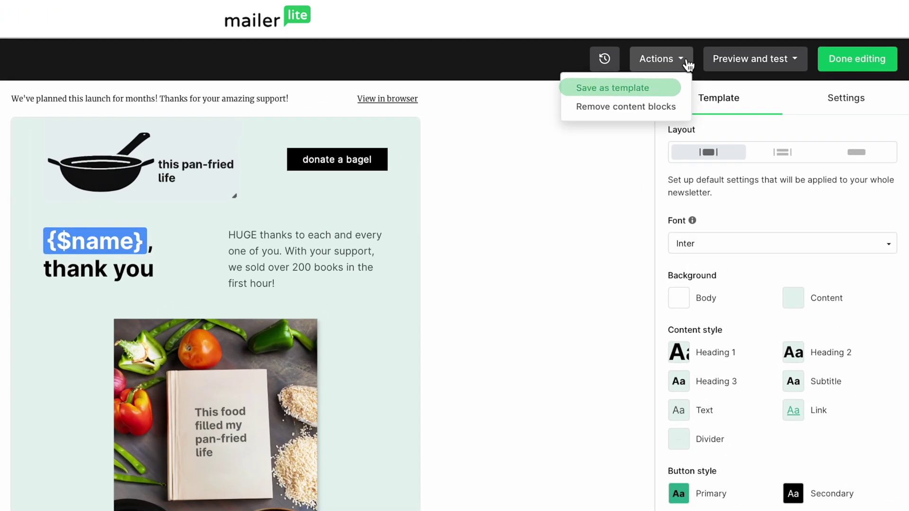
{"action": "left_click", "coordinate": [687, 65]}
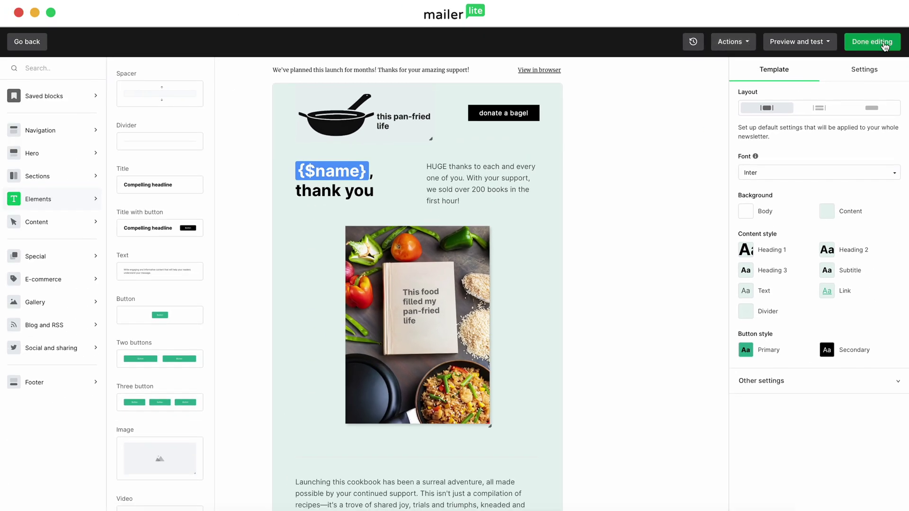
{"action": "left_click", "coordinate": [883, 46]}
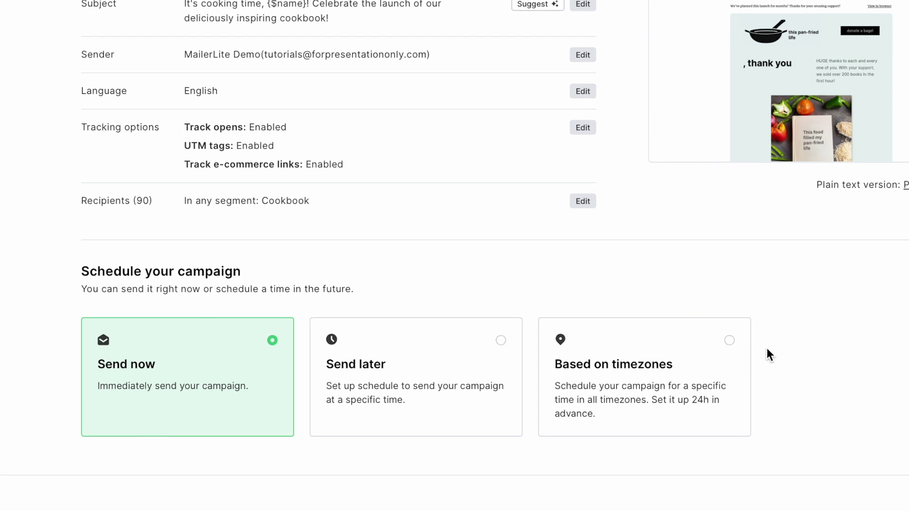
Schedule sending by recipients' timezones at 09:00 on Friday, 11 August 2023.
{"action": "left_click", "coordinate": [729, 341]}
{"action": "left_click", "coordinate": [589, 434]}
{"action": "left_click", "coordinate": [672, 445]}
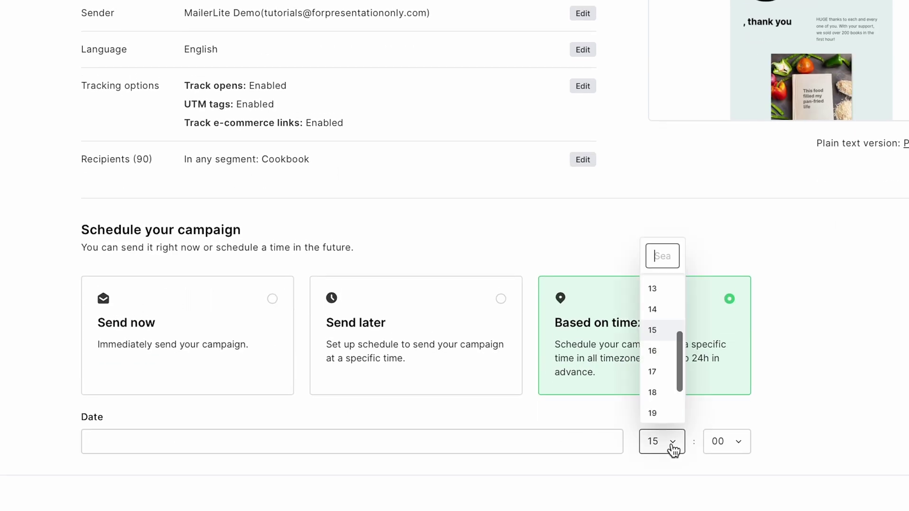
{"action": "scroll", "coordinate": [660, 358], "scroll_direction": "up", "scroll_amount": 4}
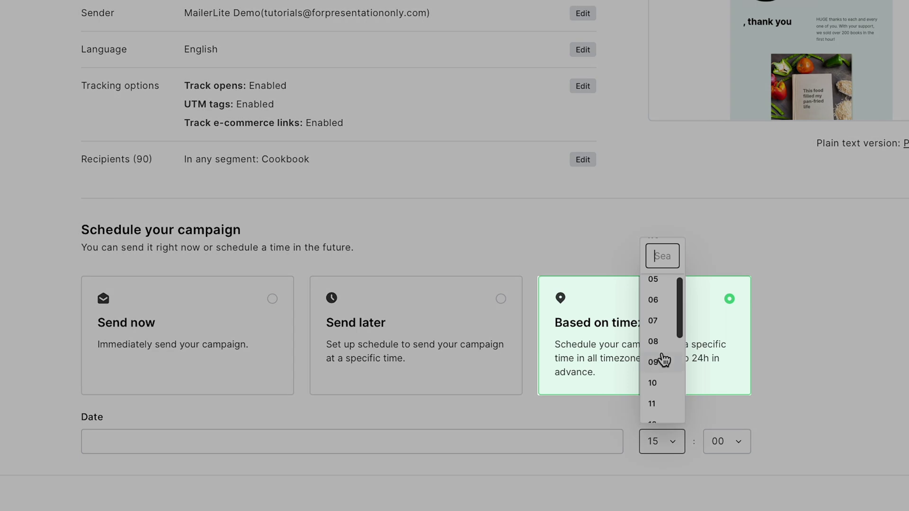
{"action": "left_click", "coordinate": [663, 363]}
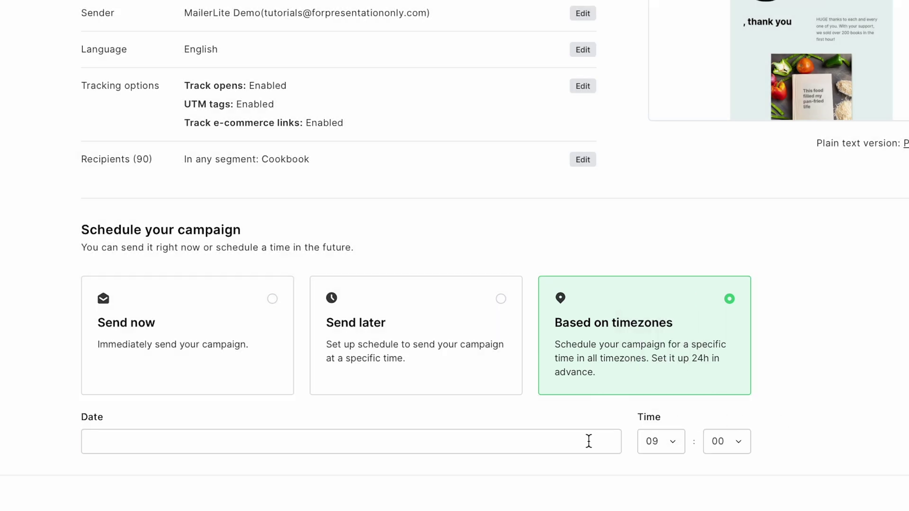
{"action": "left_click", "coordinate": [589, 441]}
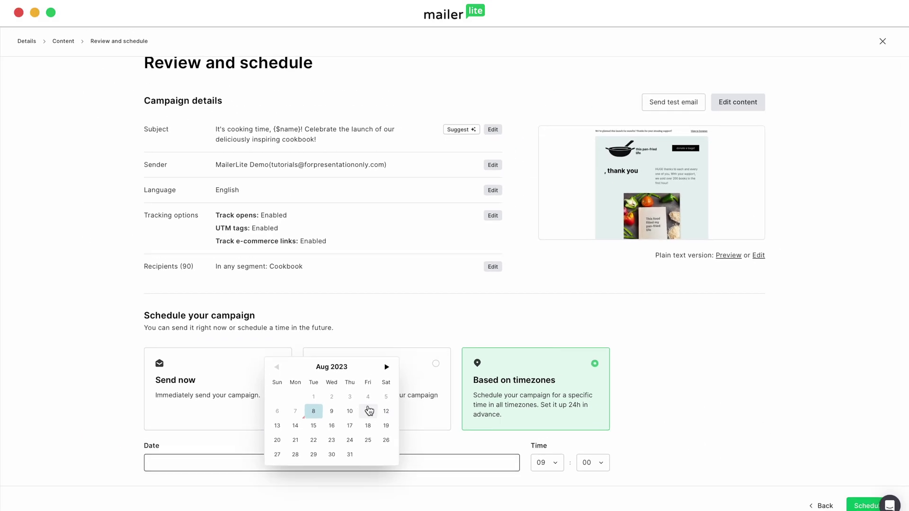
{"action": "left_click", "coordinate": [368, 412]}
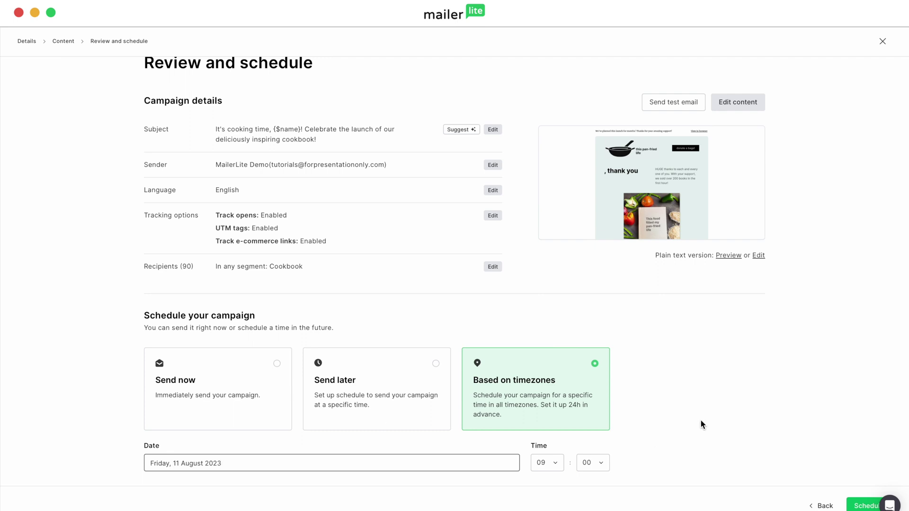